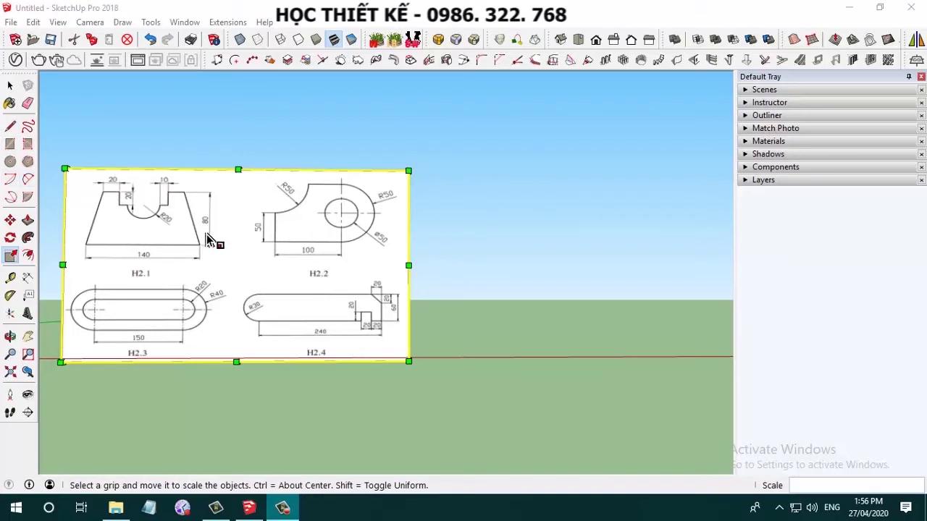
Step: Zoom and orbit the view until the reference drawing image faces the camera
scroll(290, 285, "down", 2)
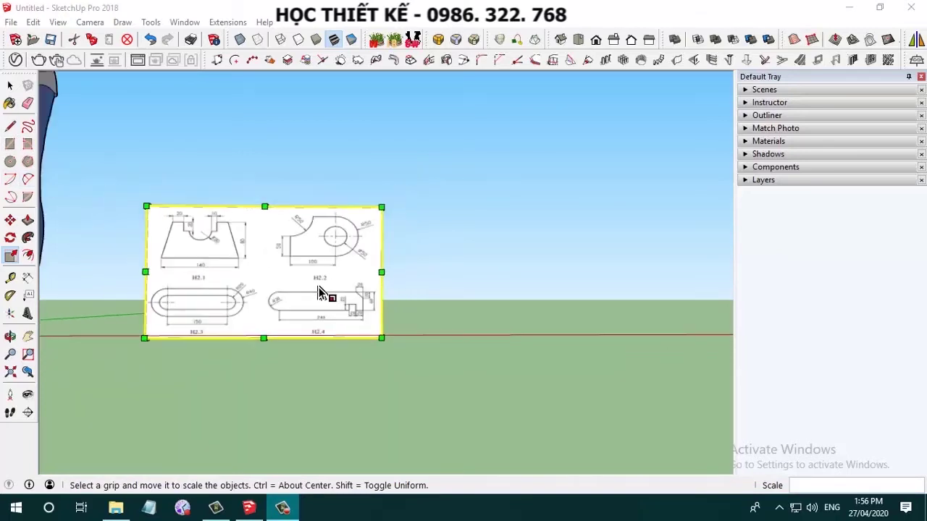
scroll(325, 294, "down", 2)
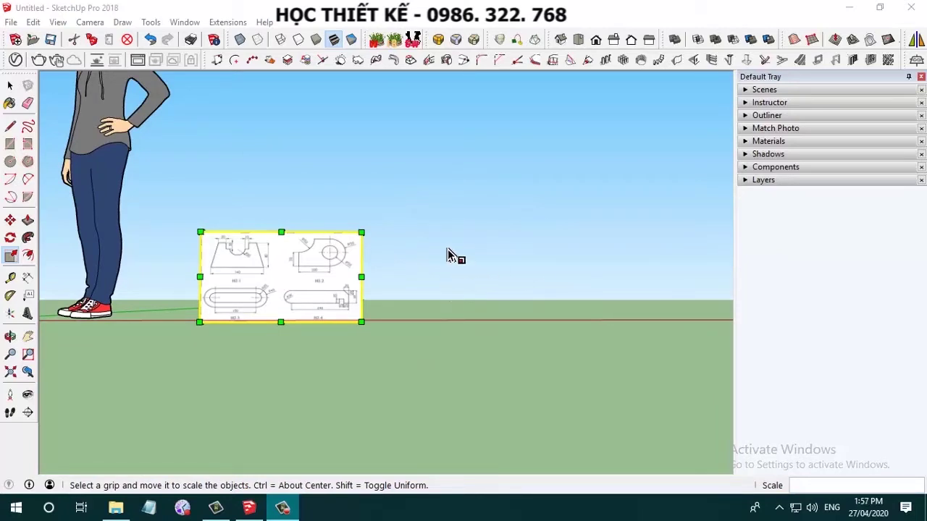
scroll(323, 293, "up", 2)
scroll(325, 294, "up", 1)
scroll(321, 294, "down", 3)
scroll(302, 292, "down", 1)
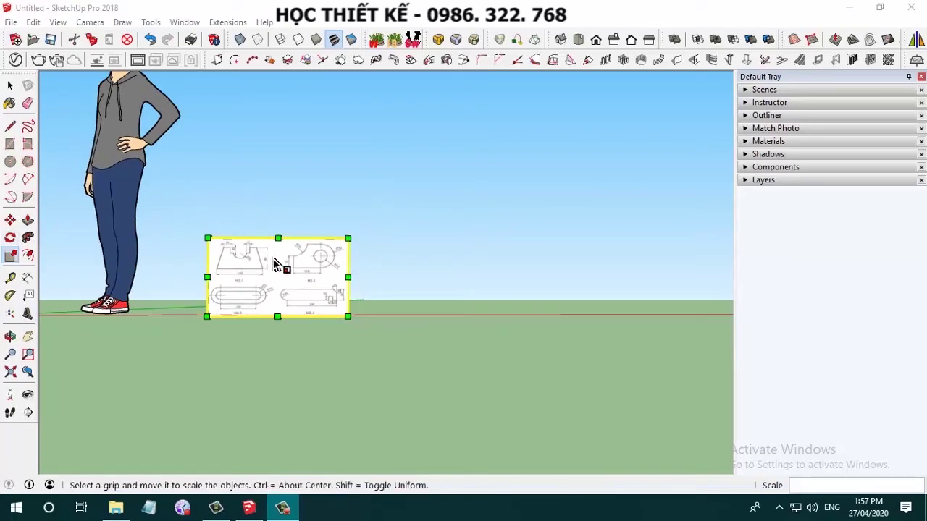
scroll(270, 261, "down", 2)
mouse_move(283, 275)
middle_mouse_down()
mouse_move(312, 325)
mouse_move(181, 352)
mouse_move(306, 326)
mouse_move(374, 333)
middle_mouse_up()
key("s")
scroll(286, 293, "up", 3)
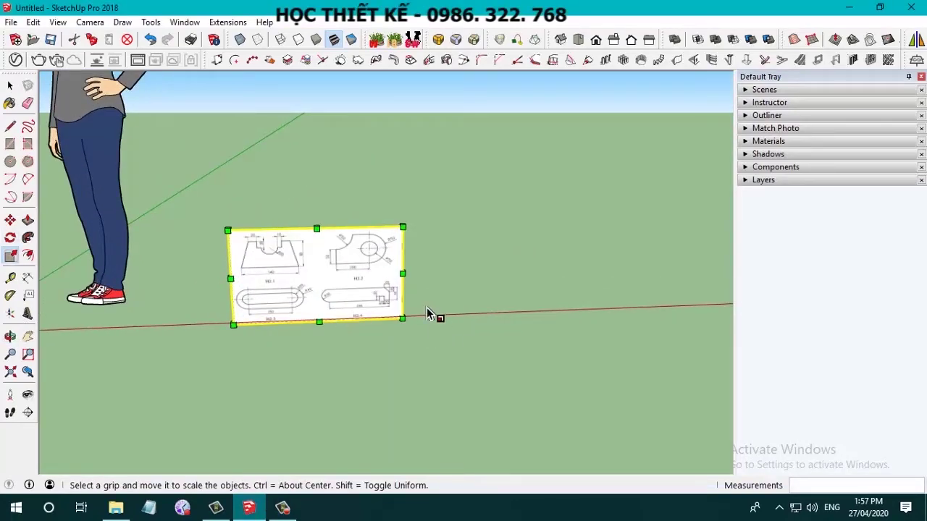
scroll(426, 307, "up", 2)
mouse_move(418, 312)
middle_mouse_down()
mouse_move(396, 325)
mouse_move(412, 286)
middle_mouse_up()
scroll(402, 288, "up", 2)
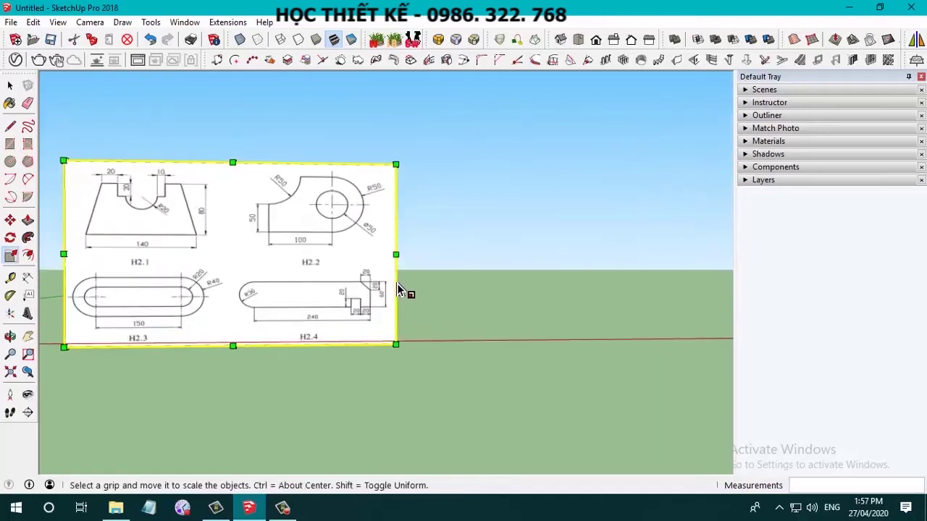
Step: Draw a large rectangular face to the right of the reference image
left_click(10, 144)
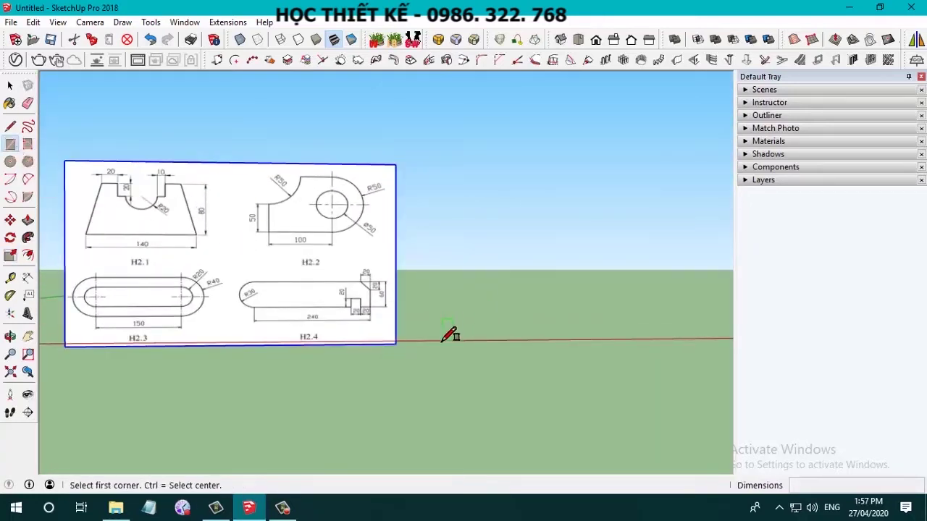
left_click(443, 339)
left_click(715, 158)
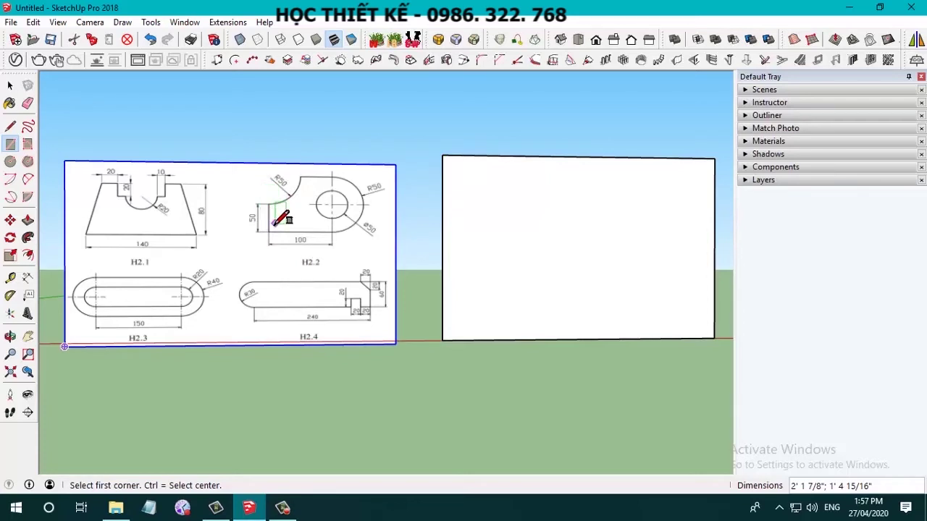
scroll(380, 165, "up", 2)
scroll(379, 169, "up", 1)
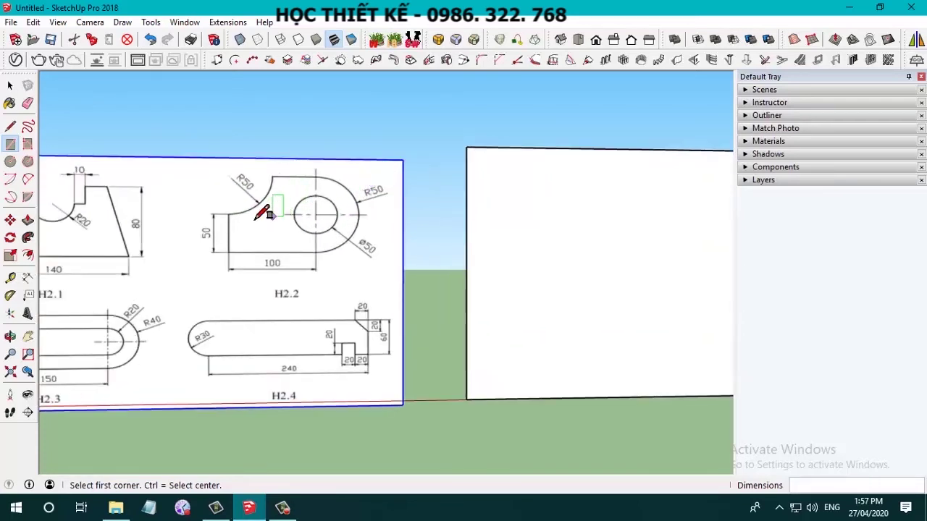
scroll(239, 222, "up", 1)
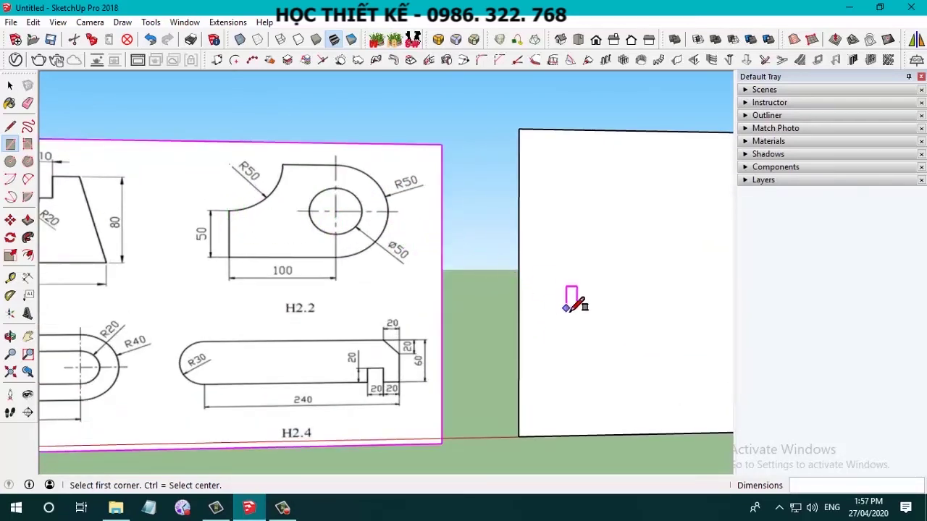
middle_click_drag(571, 309, 374, 302)
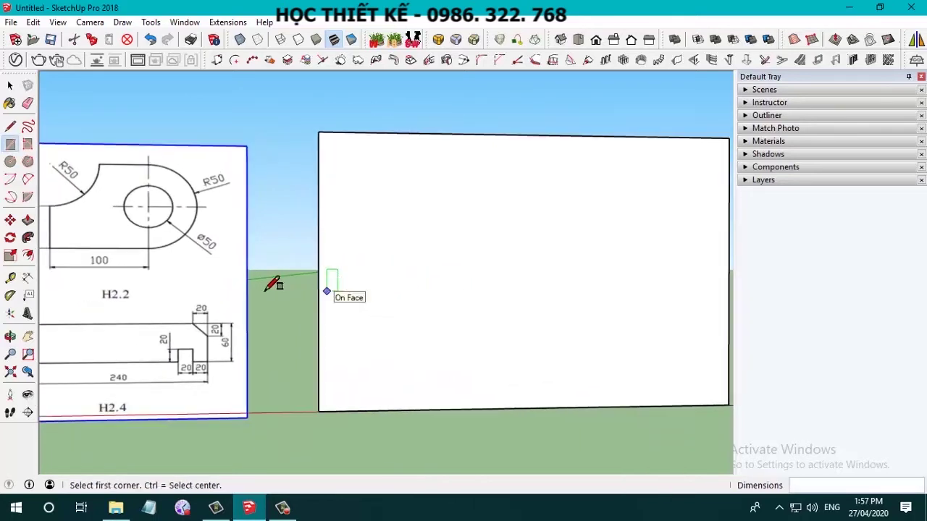
middle_click_drag(120, 248, 340, 252)
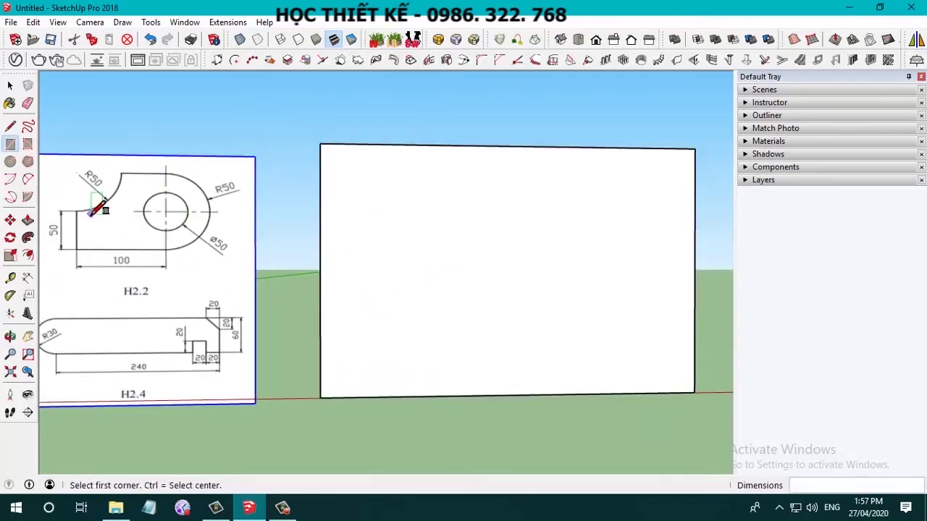
Step: Start a line on the white face, then cancel it
left_click(10, 128)
left_click(365, 239)
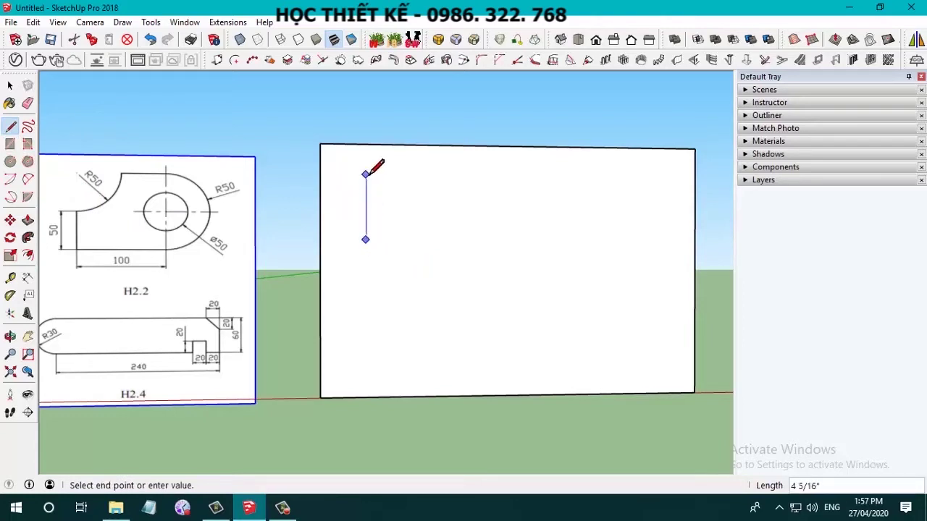
key("Escape")
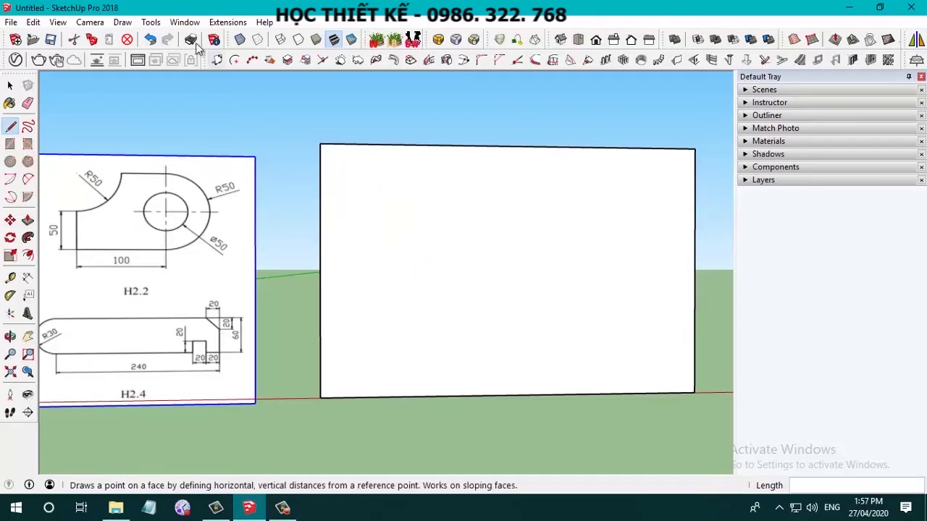
left_click(184, 22)
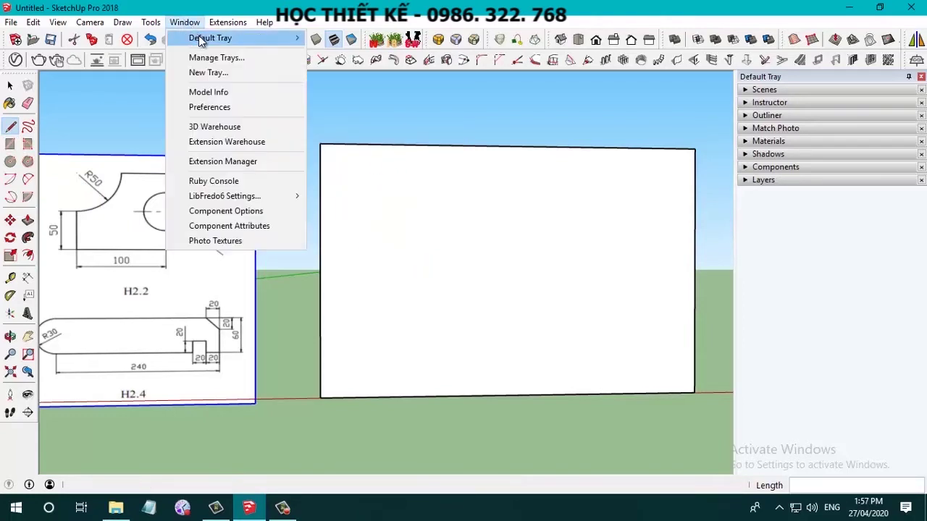
Step: In Model Info > Units, set the length format to Decimal in mm
left_click(210, 92)
left_click(458, 85)
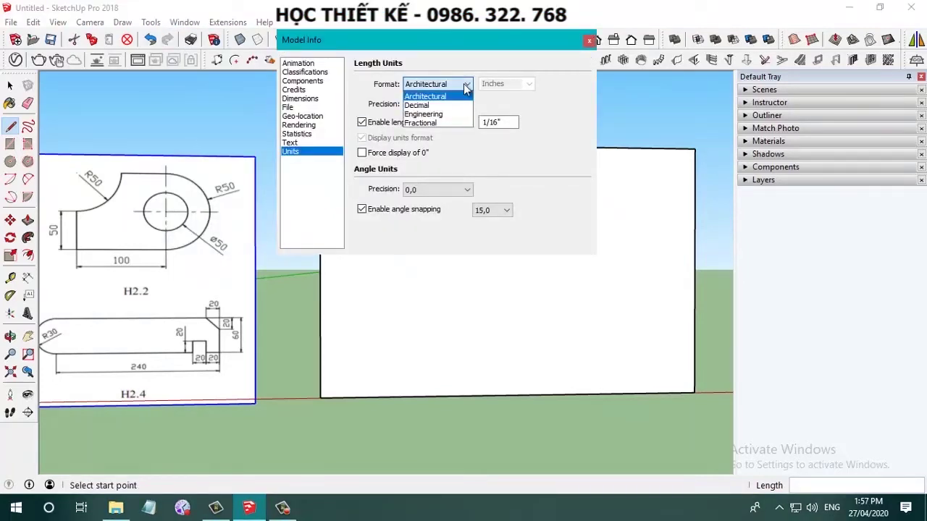
left_click(433, 100)
left_click(530, 84)
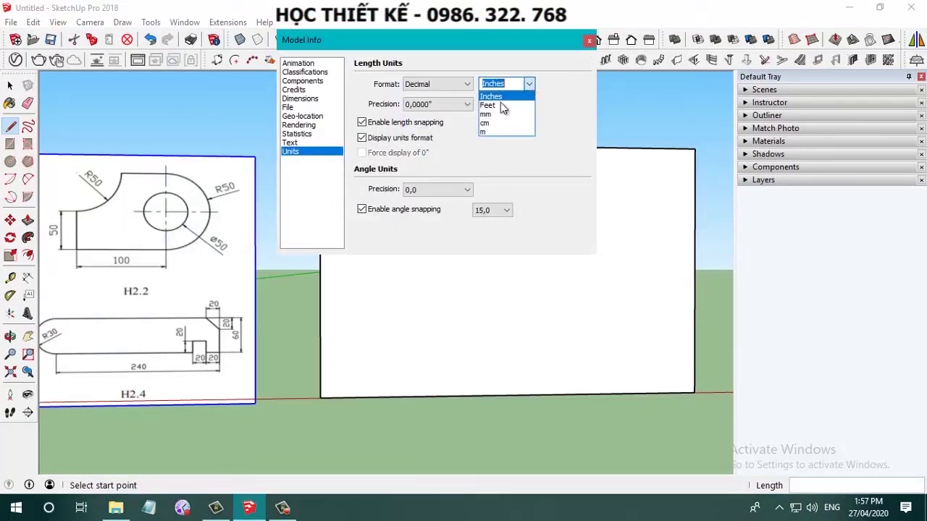
left_click(492, 113)
left_click(439, 106)
left_click(501, 110)
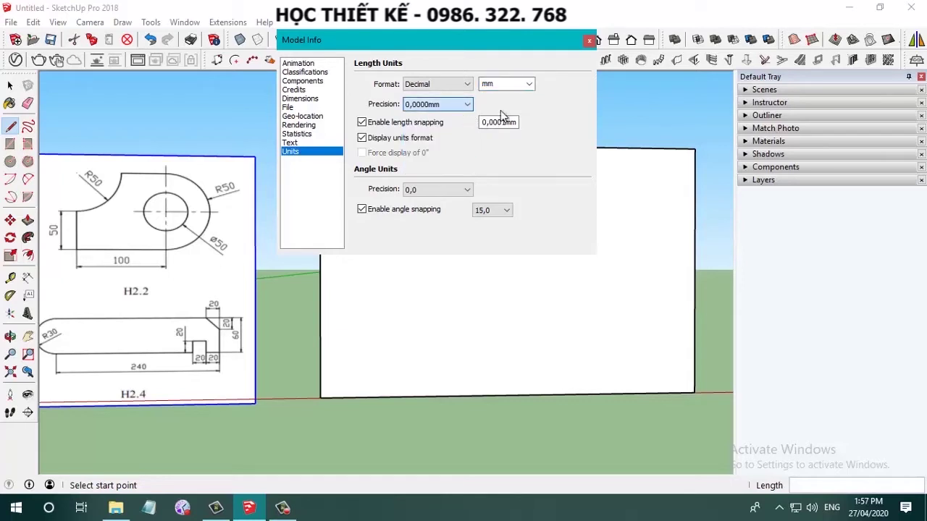
left_click(590, 41)
left_click(366, 239)
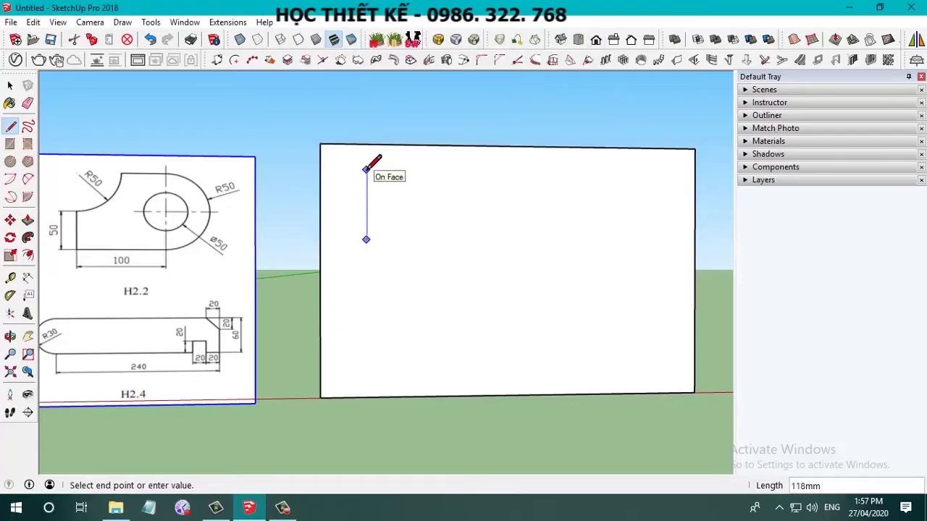
Step: Draw a 50 mm vertical line on the white face
type("50")
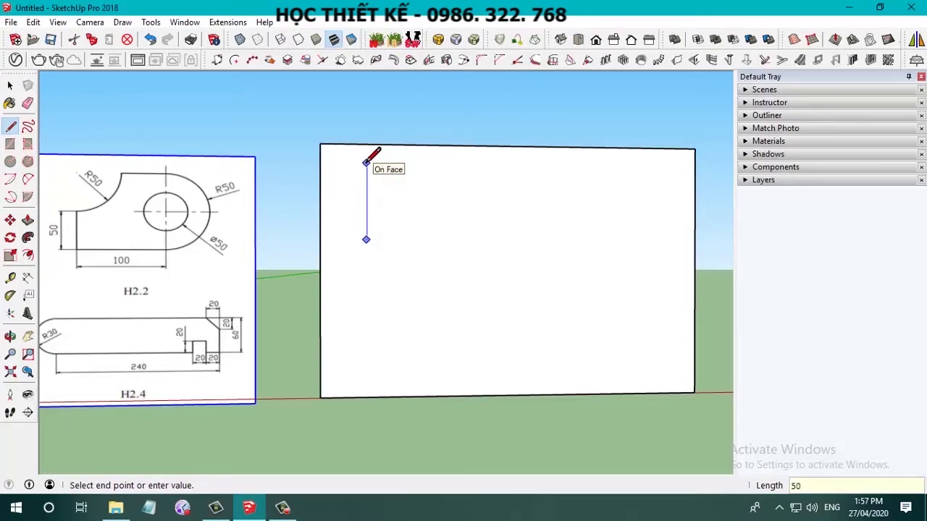
key("Return")
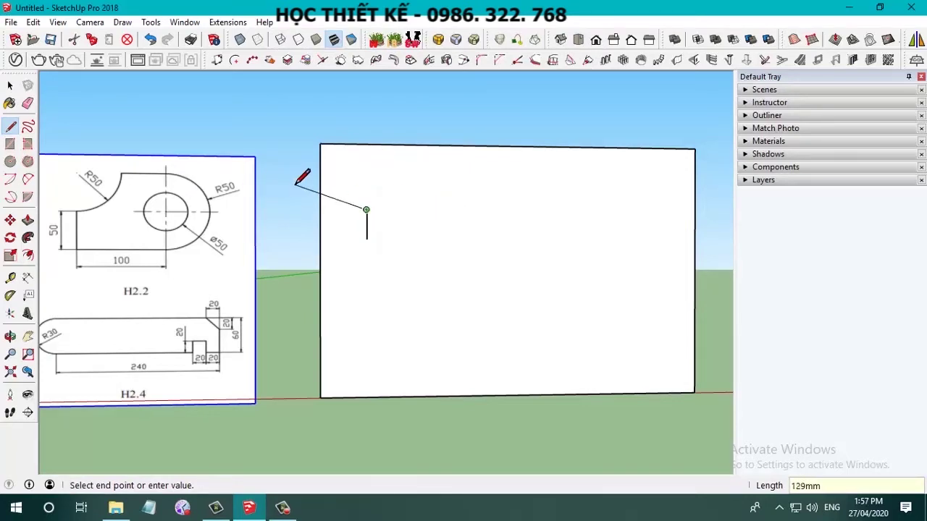
key("space")
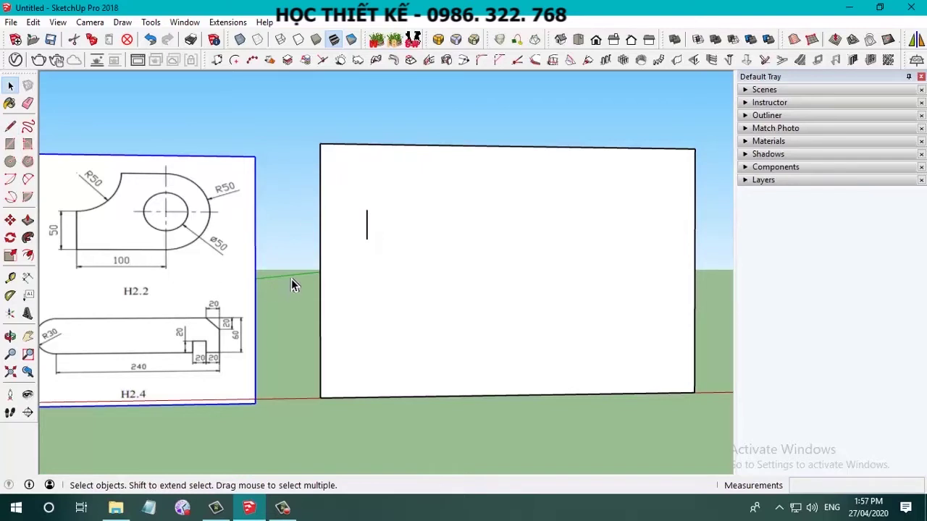
key("l")
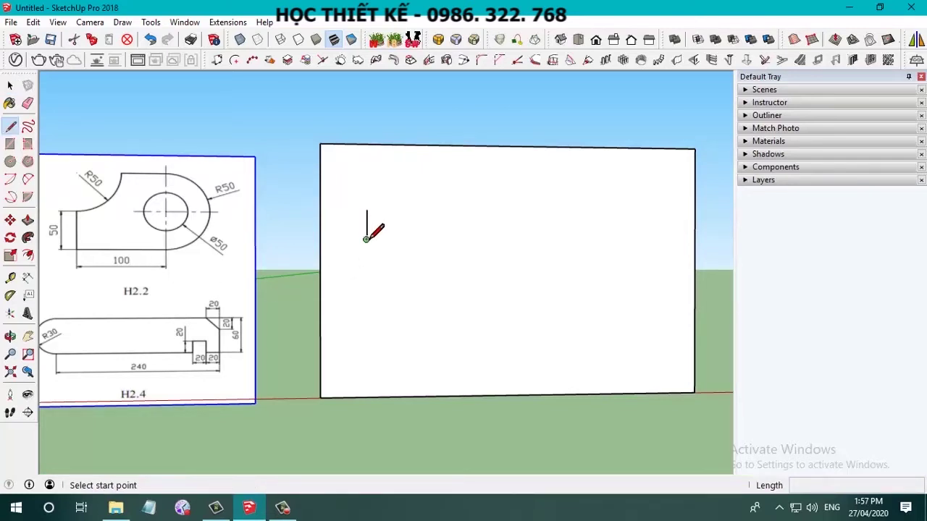
Step: Draw 100 mm edges from the vertical edge's end to close the square
left_click(366, 239)
type("1")
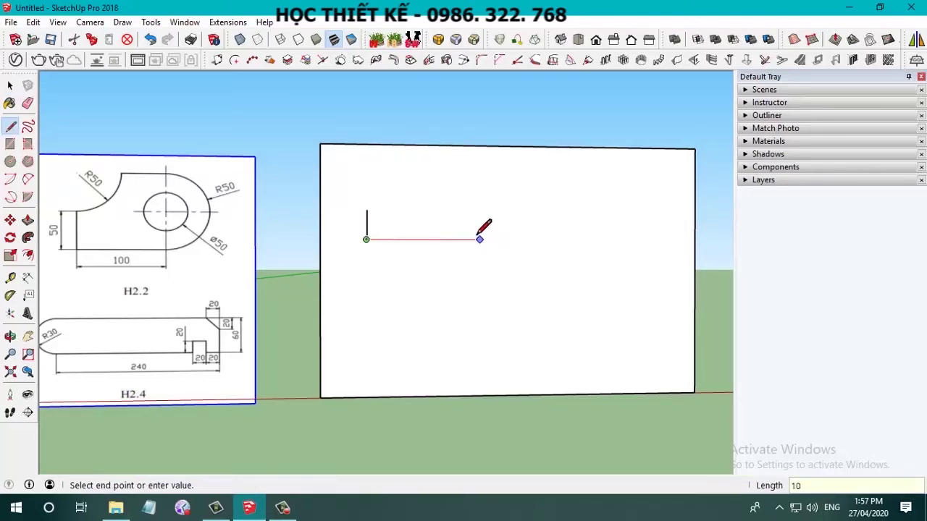
type("0")
key("Return")
key("ctrl+z")
left_click(367, 239)
type("100")
key("Return")
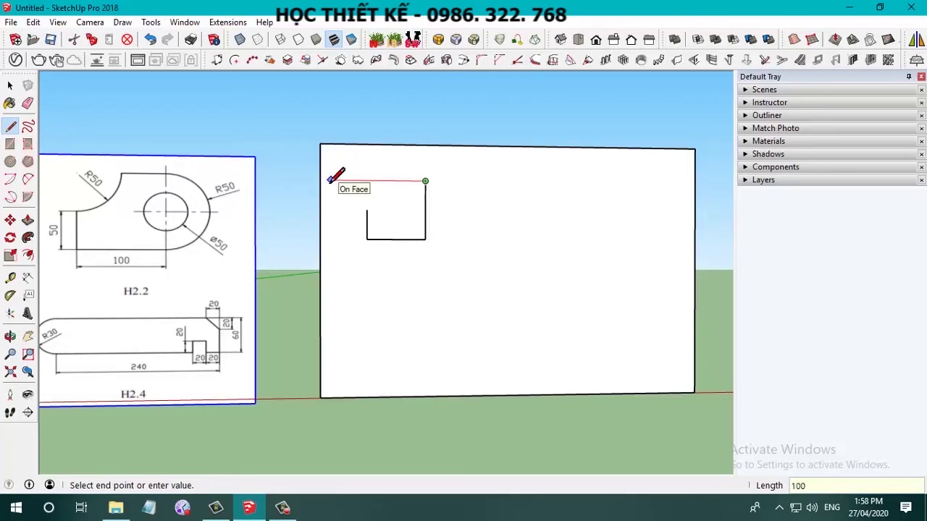
key("Return")
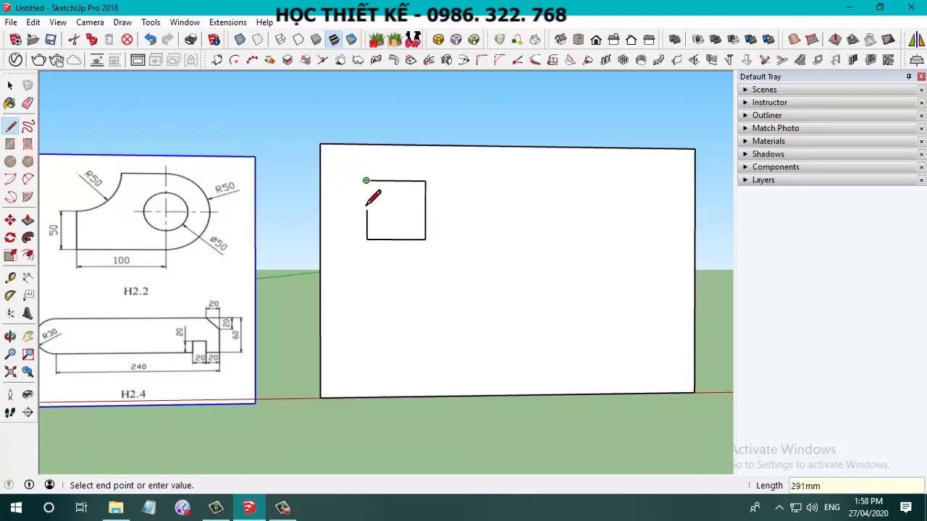
key("Escape")
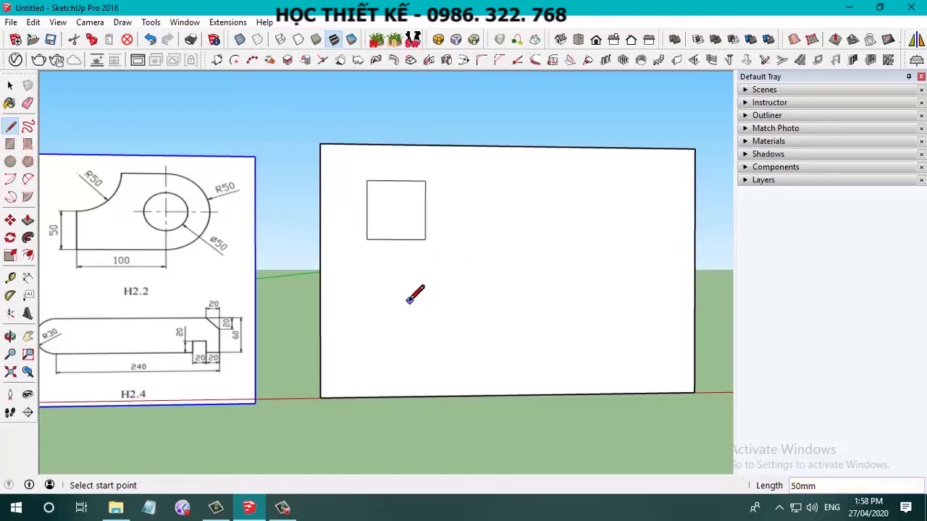
Step: Draw concentric R50 and R25 circles centred on the square's right edge
key("c")
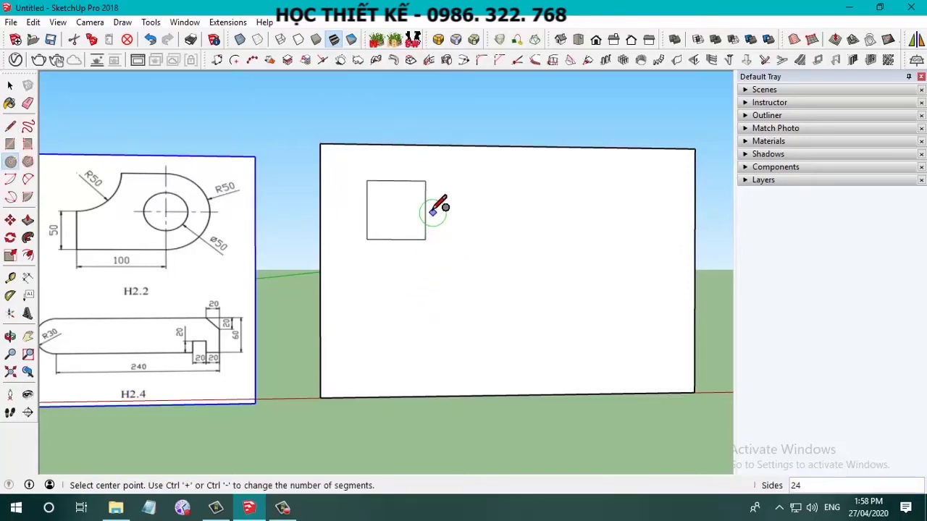
left_click(425, 210)
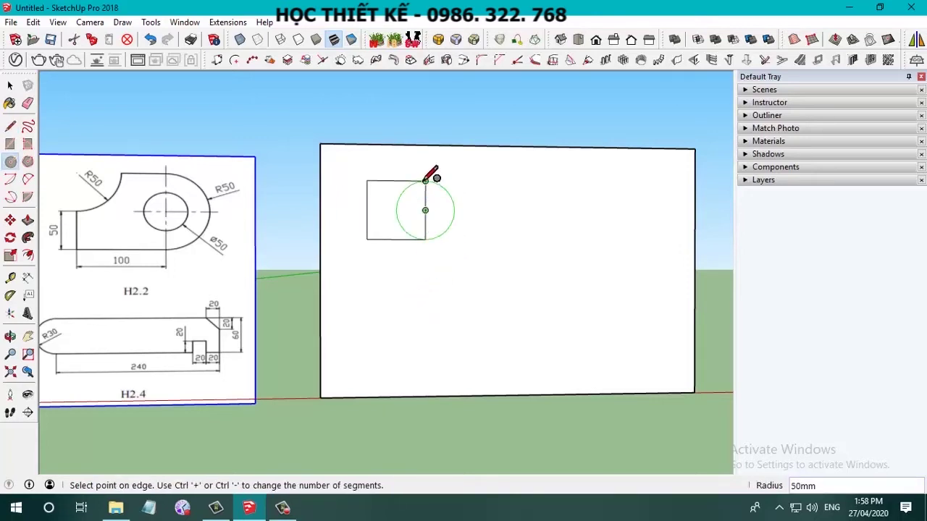
left_click(425, 180)
left_click(425, 210)
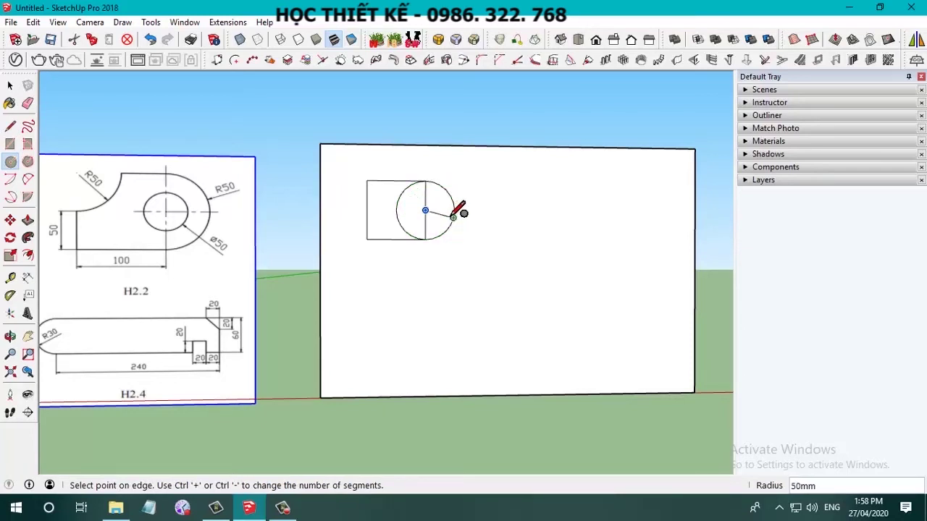
type("25")
key("Return")
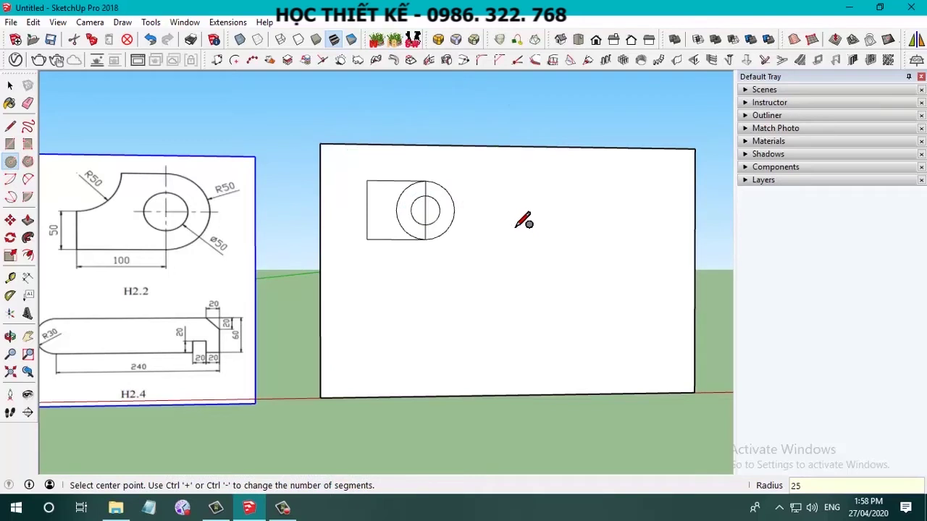
Step: Draw an R50 circle centred on the square's top-left corner
left_click(366, 180)
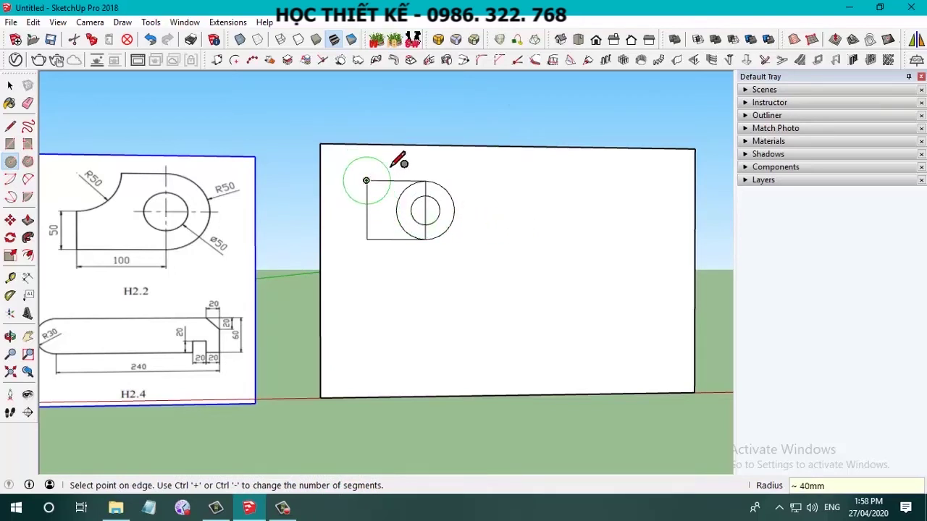
left_click(391, 168)
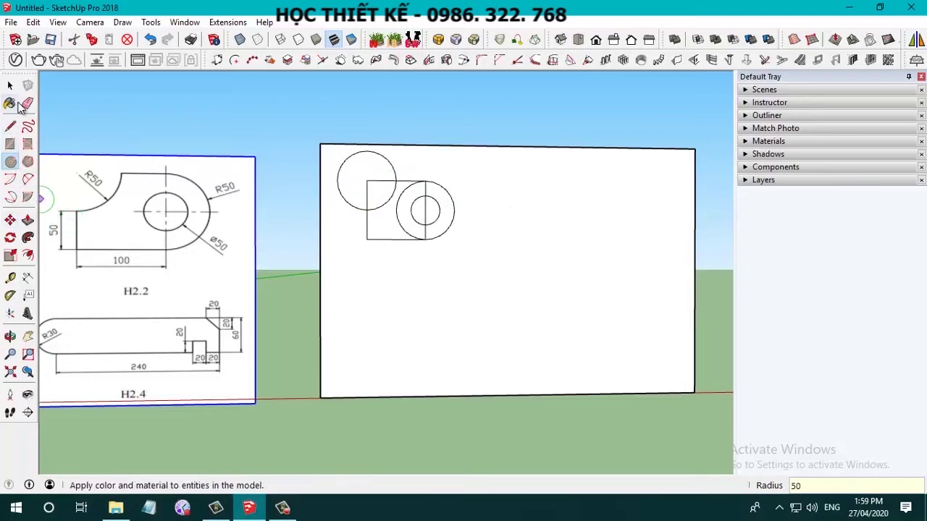
left_click(28, 103)
Step: Erase the unwanted circle arc and the leftover line inside the rounded end
left_click(389, 167)
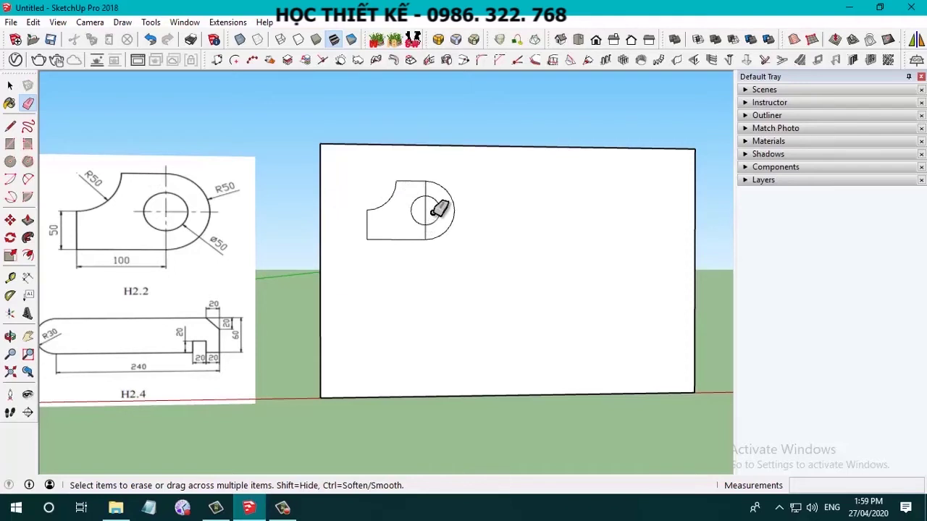
left_click_drag(427, 190, 422, 222)
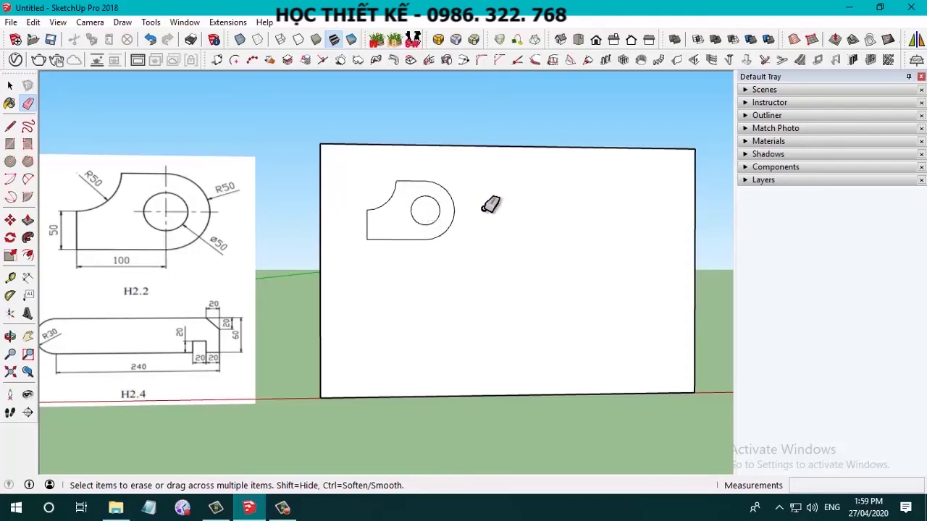
scroll(453, 211, "down", 1)
scroll(358, 232, "down", 1)
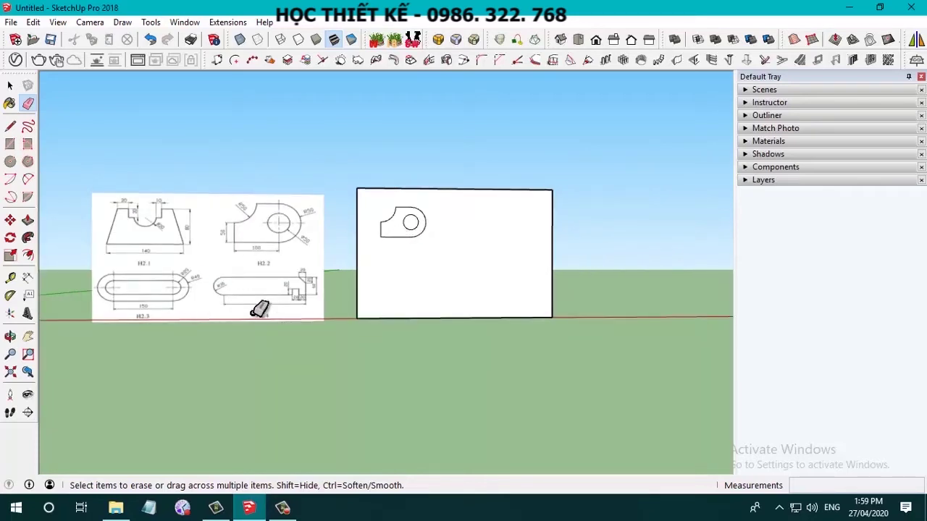
scroll(260, 308, "up", 1)
scroll(143, 297, "up", 1)
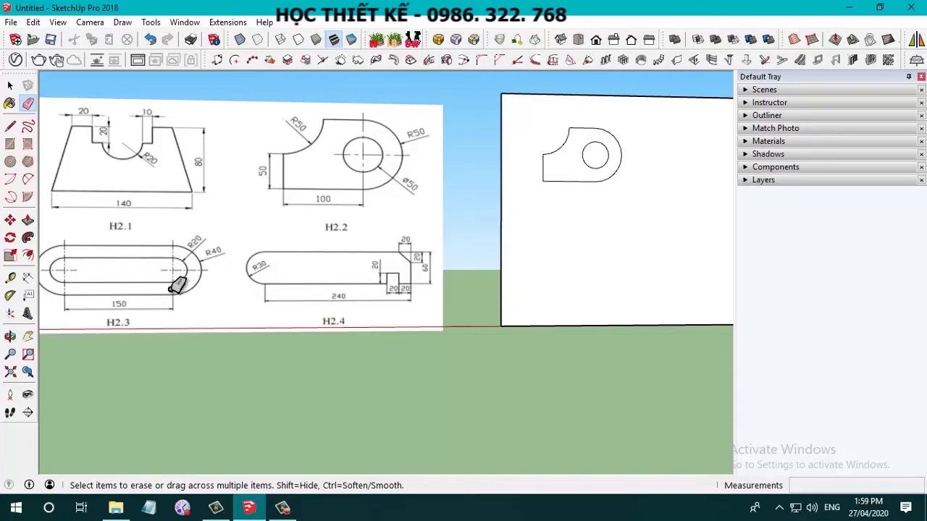
scroll(141, 284, "down", 2)
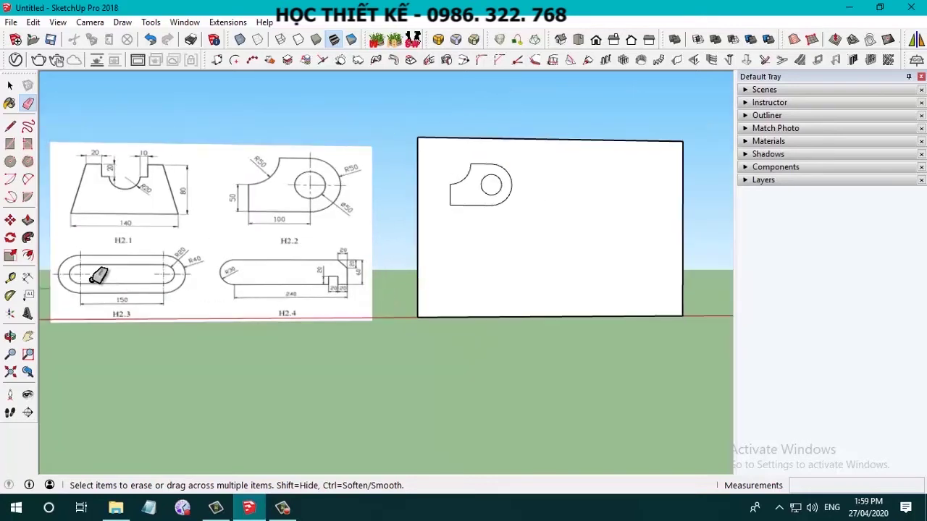
Step: Draw a 150 × 80 mm rectangle below the H2.2 profile
left_click(10, 144)
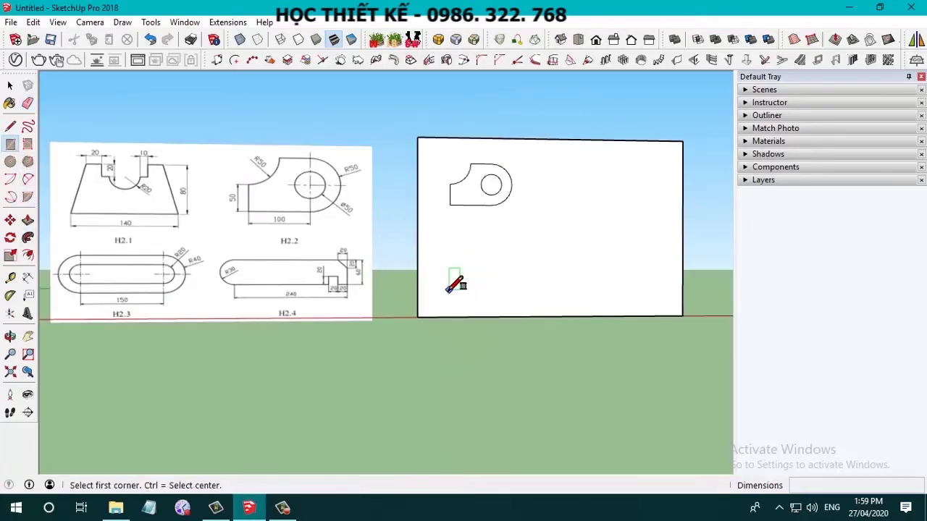
left_click(449, 289)
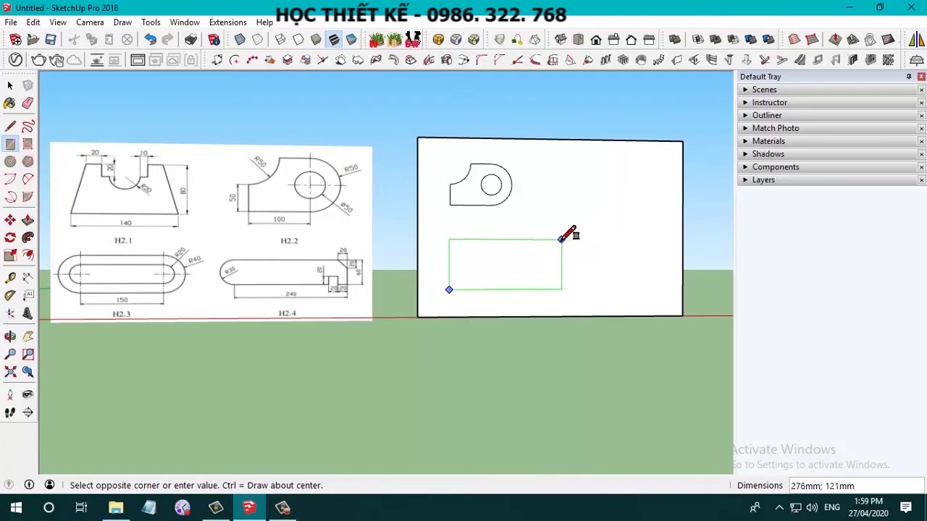
type("150;80")
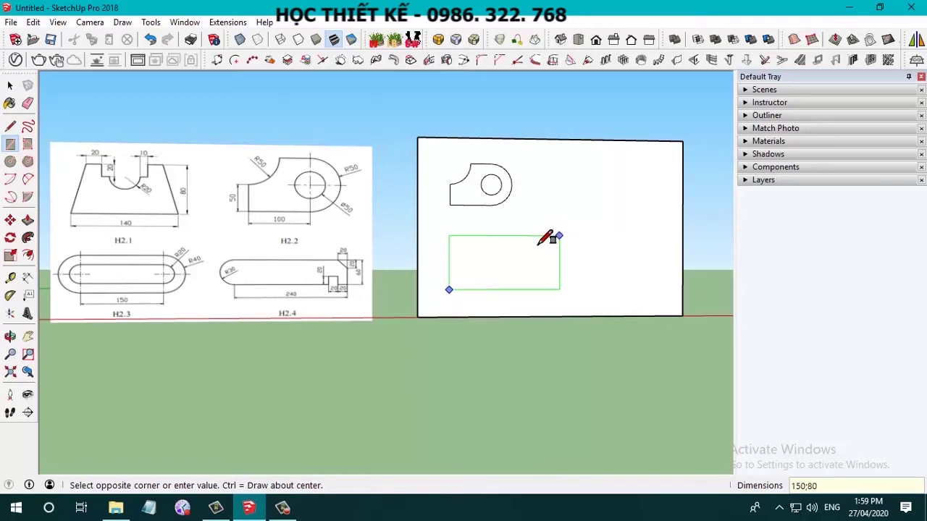
key("Return")
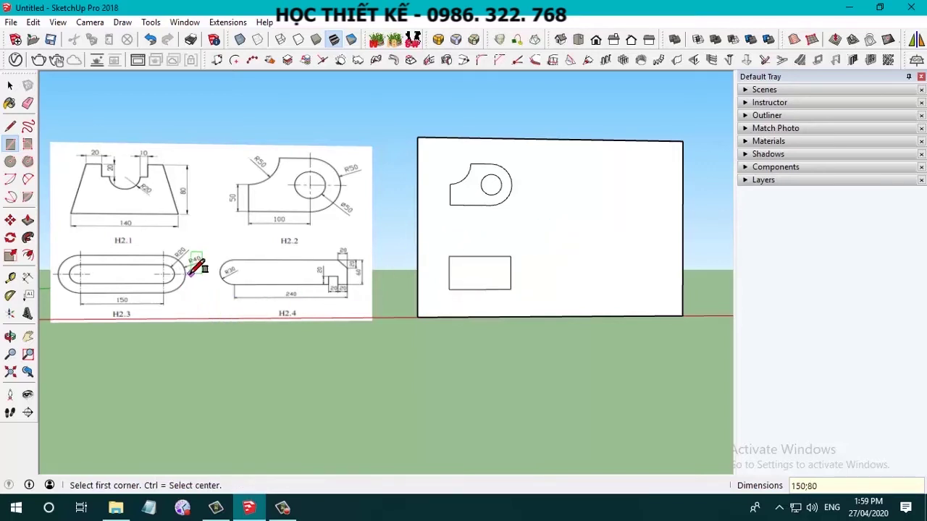
Step: Draw concentric R40 and R20 circles on the rectangle's right edge
left_click(10, 162)
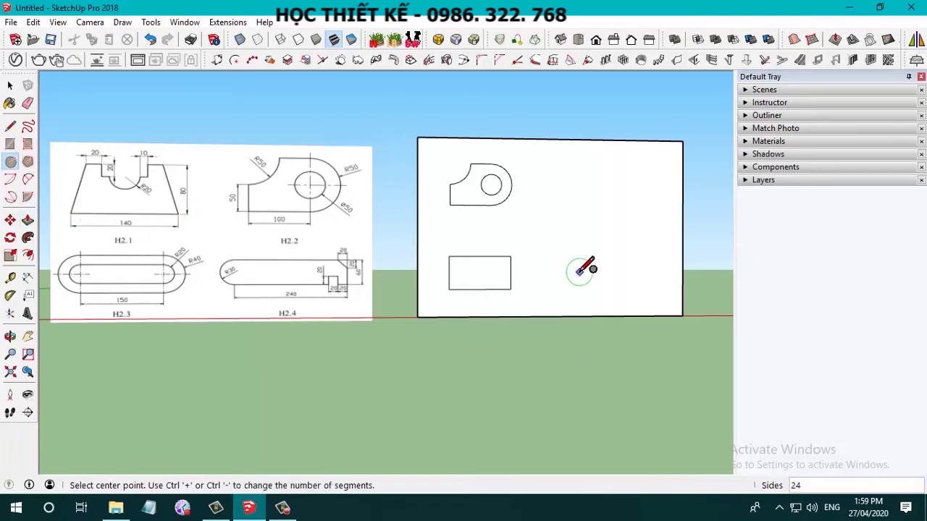
left_click(510, 273)
type("40")
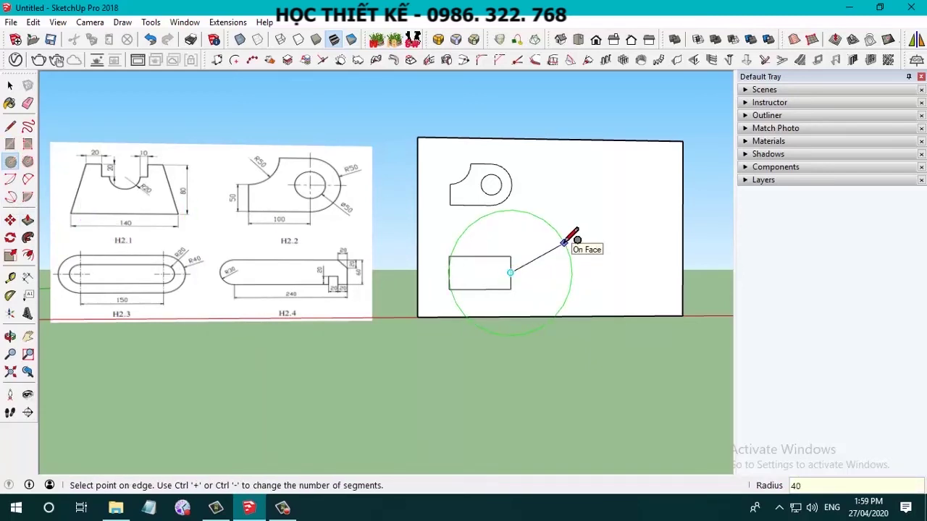
key("Return")
scroll(529, 278, "up", 2)
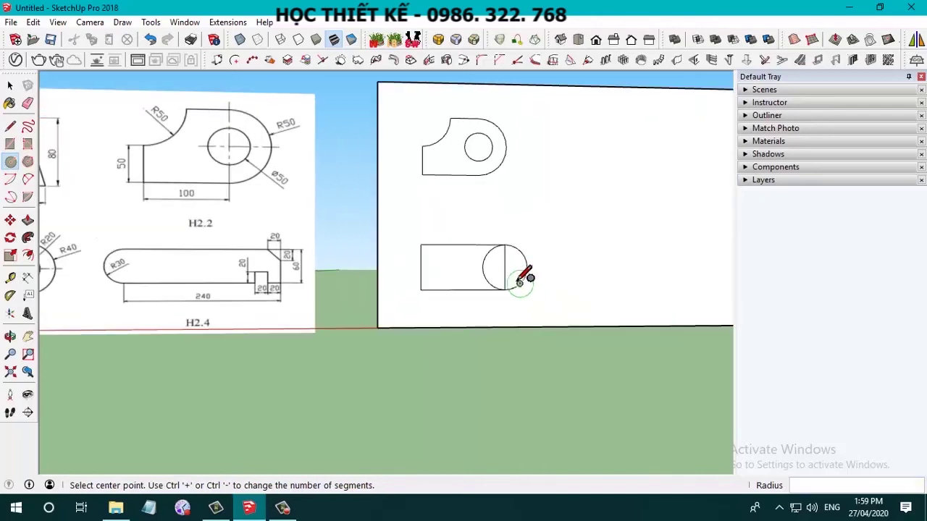
left_click(505, 267)
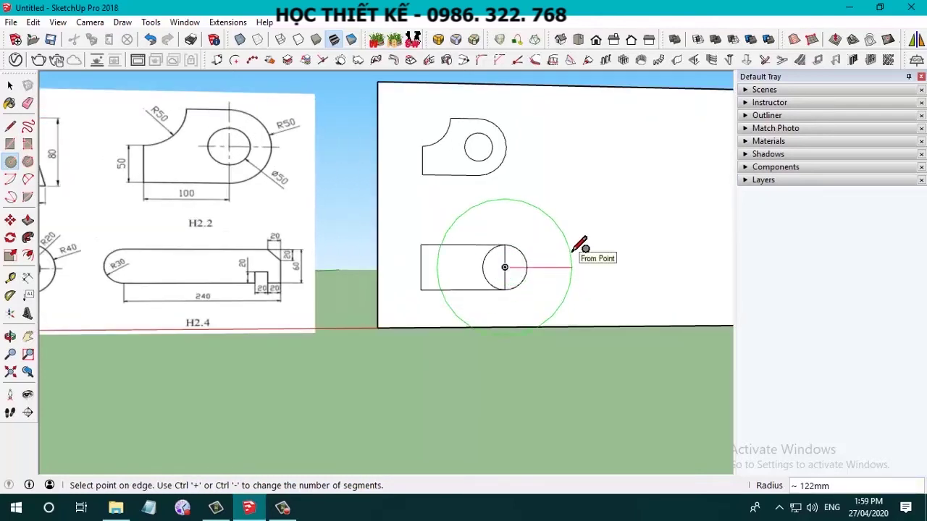
type("20")
key("Return")
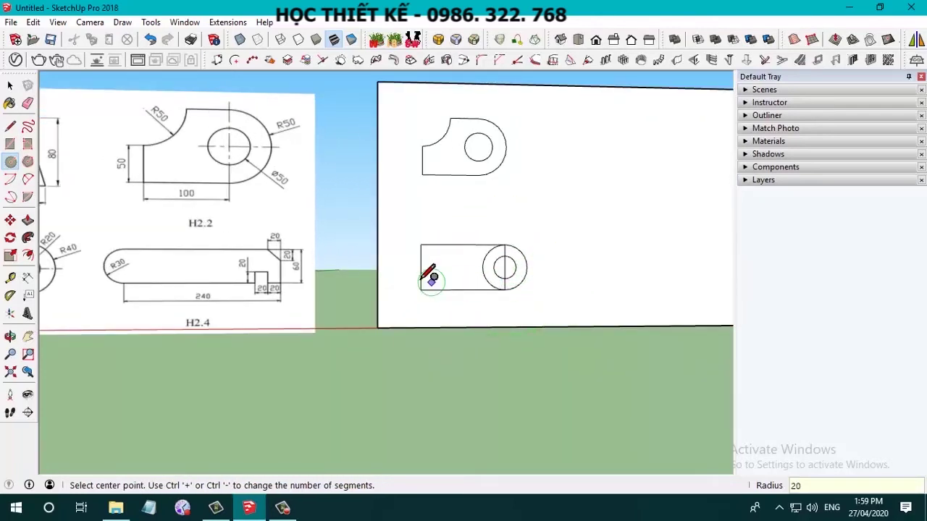
Step: Draw matching R40 and R20 circles on the rectangle's left edge
left_click(421, 267)
type("40")
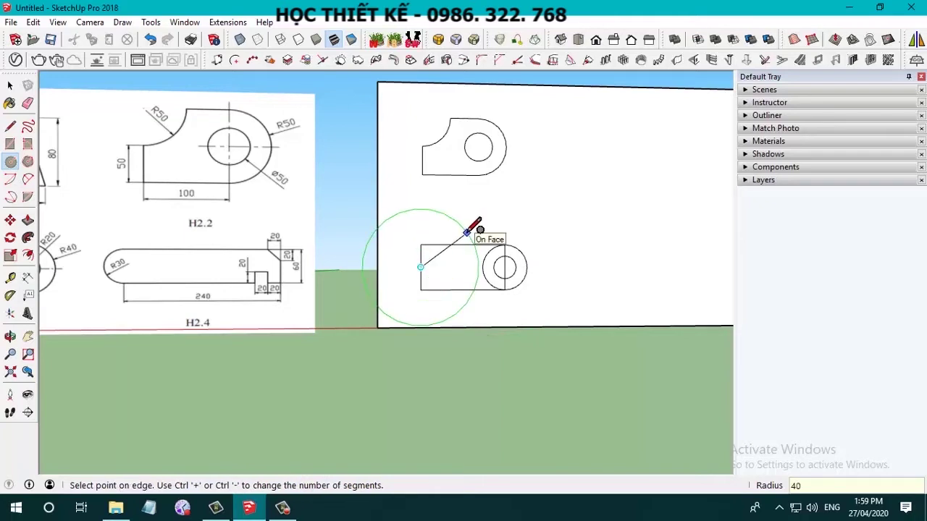
key("Return")
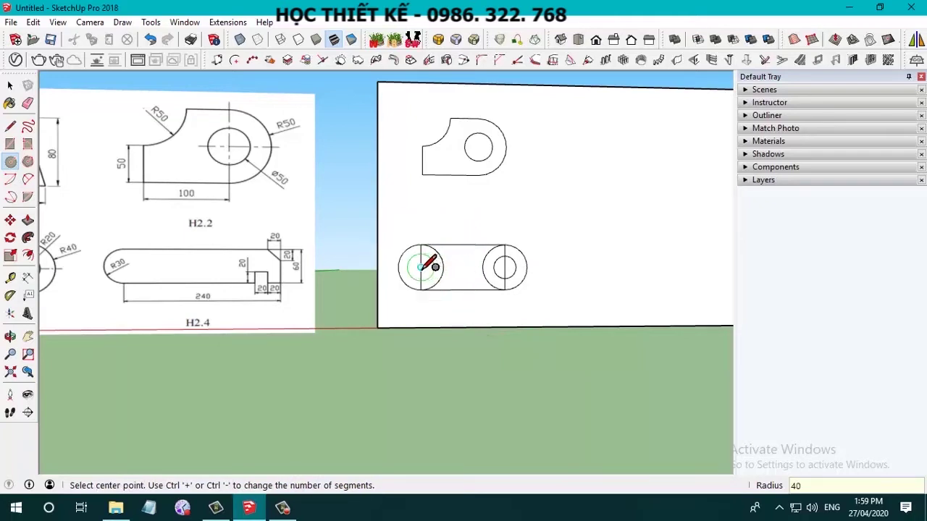
left_click(421, 267)
key("Return")
scroll(503, 264, "down", 1)
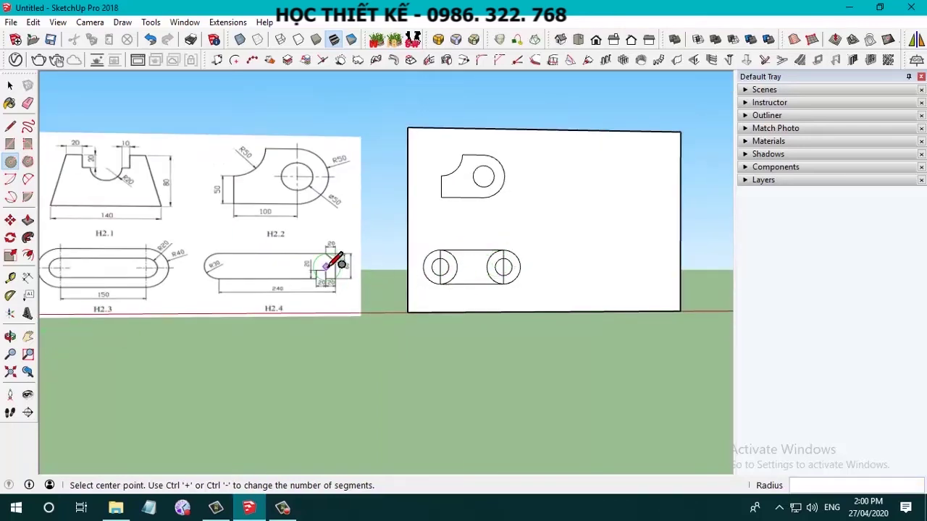
scroll(434, 275, "up", 1)
scroll(463, 265, "up", 1)
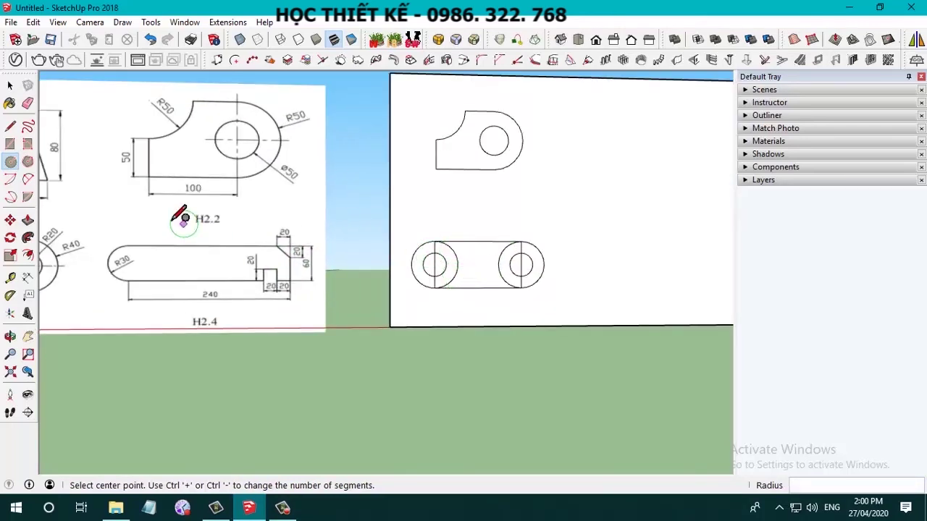
Step: Start a line at the top of the left R20 circle
key("l")
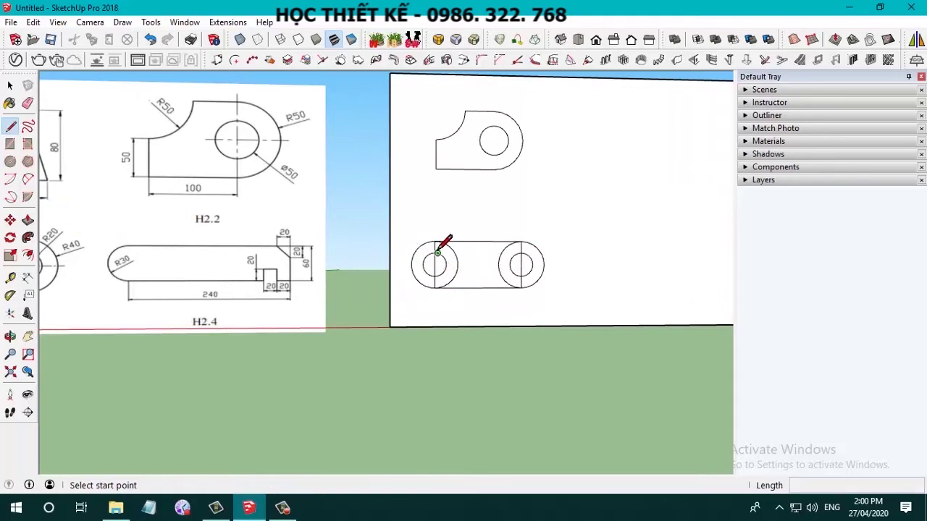
left_click(434, 252)
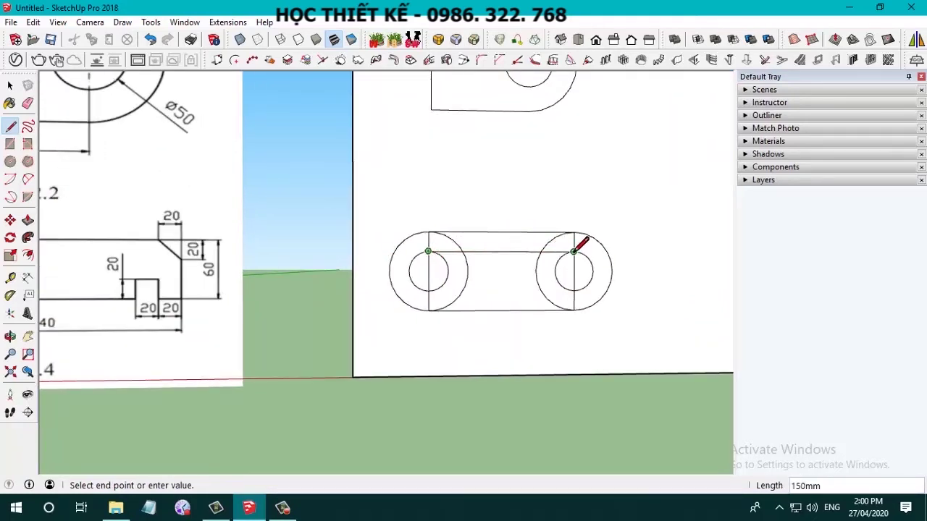
scroll(574, 251, "up", 3)
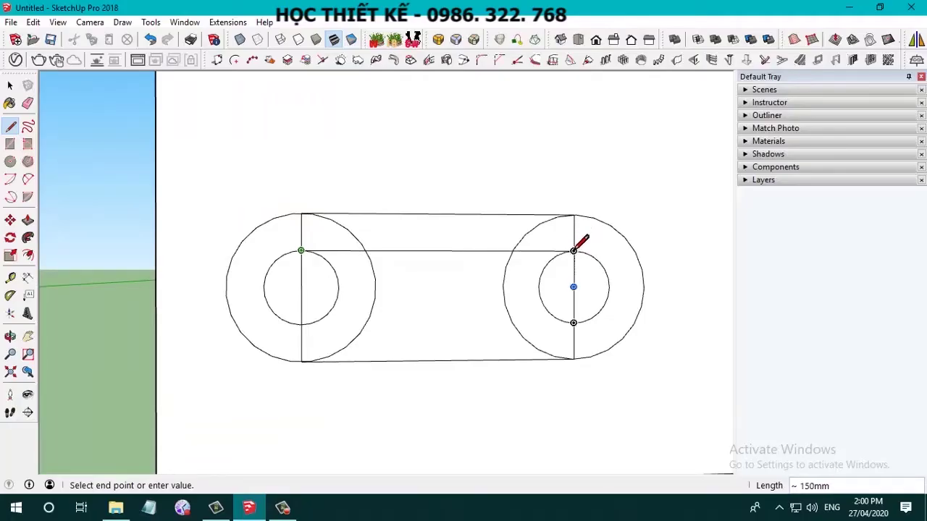
Step: Finish the 150 mm line at the top of the right R20 circle
left_click(574, 251)
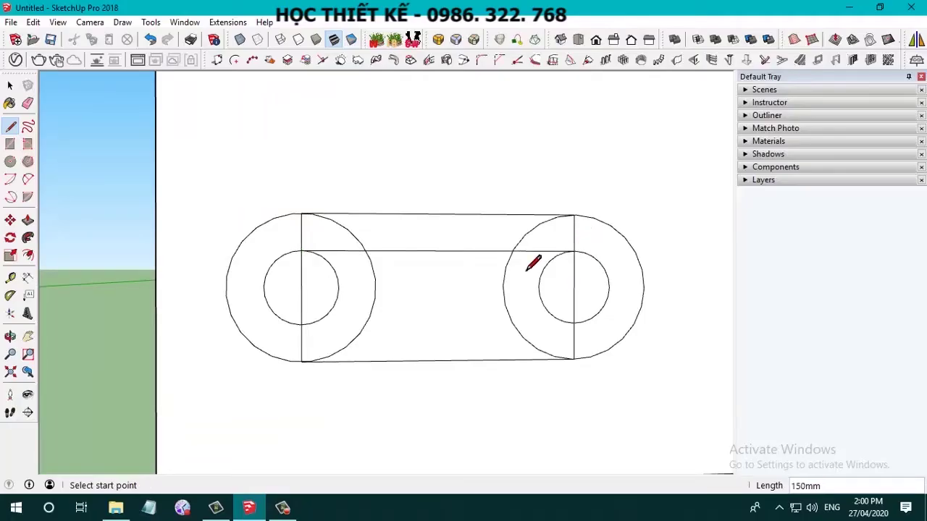
Step: Draw the bottom edge joining the bottoms of the two R20 circles
left_click(302, 324)
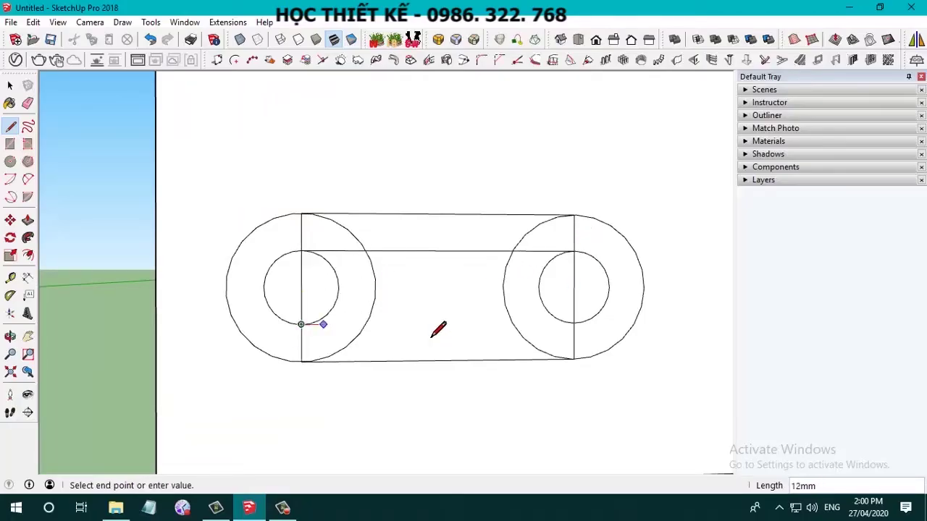
left_click(573, 323)
scroll(439, 272, "down", 2)
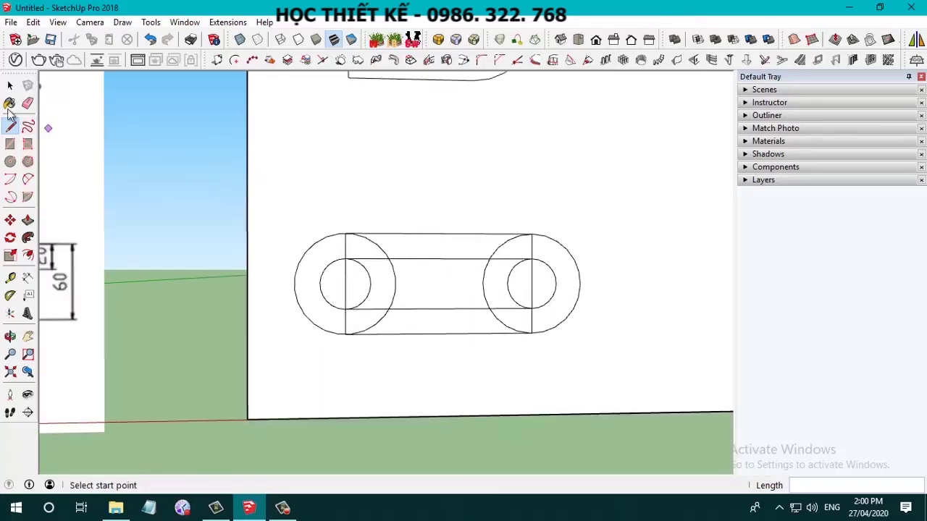
Step: Erase the leftover lines in the slot's left end and the right circle's inner half
left_click(28, 104)
scroll(472, 241, "down", 2)
scroll(473, 247, "down", 2)
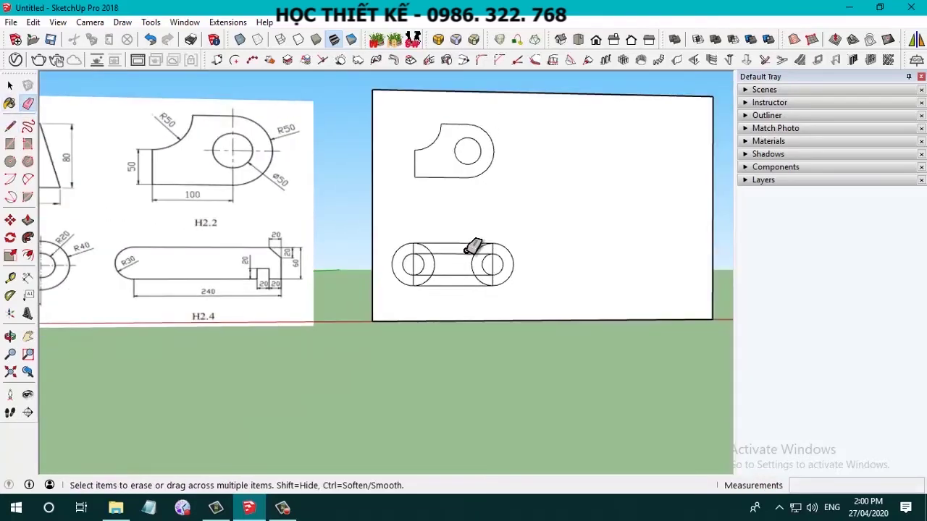
scroll(473, 247, "down", 1)
scroll(424, 263, "up", 2)
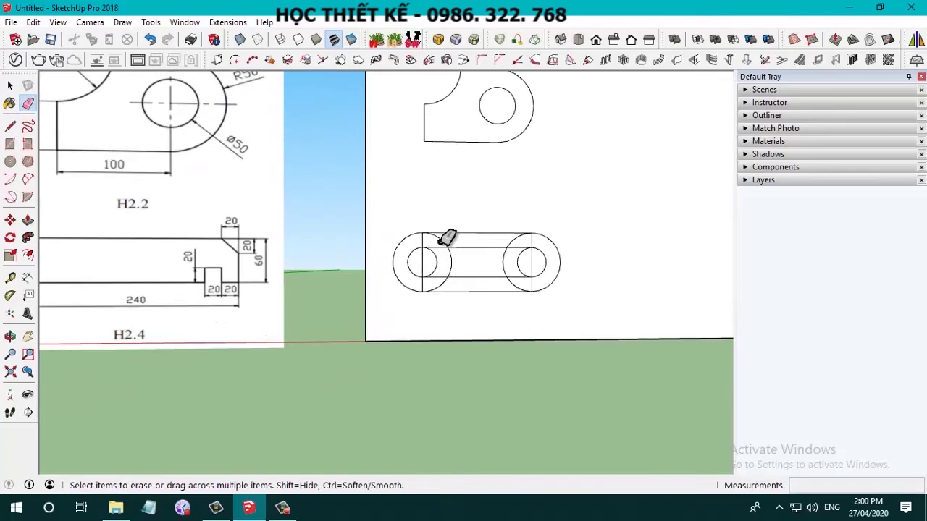
scroll(496, 264, "down", 2)
scroll(443, 269, "up", 2)
scroll(456, 271, "up", 1)
mouse_move(472, 259)
left_mouse_down()
mouse_move(451, 261)
mouse_move(467, 277)
left_mouse_up()
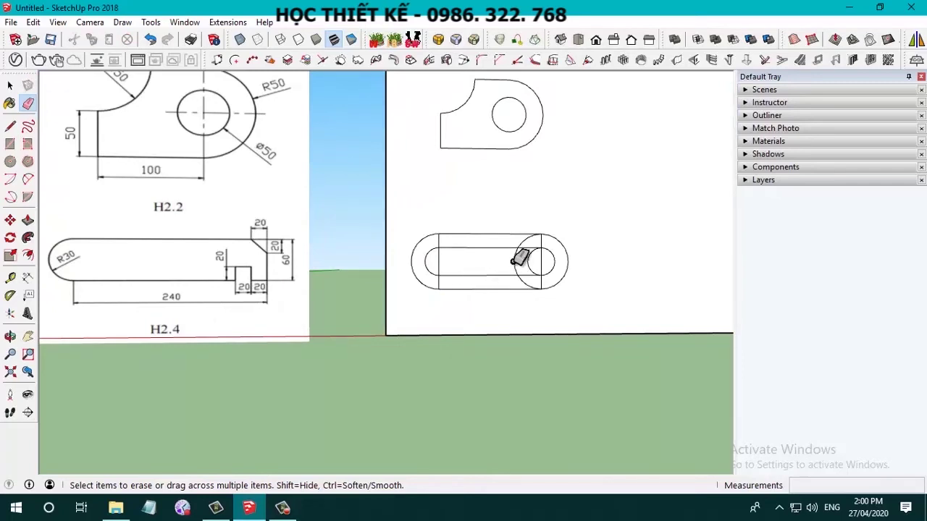
left_click_drag(514, 257, 527, 262)
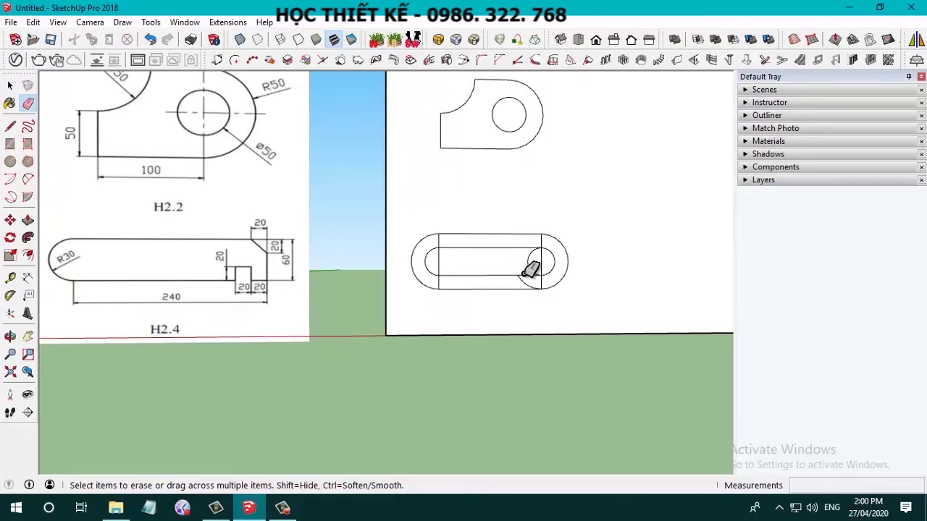
Step: Erase the short vertical edges at both ends of the slot
scroll(534, 257, "down", 1)
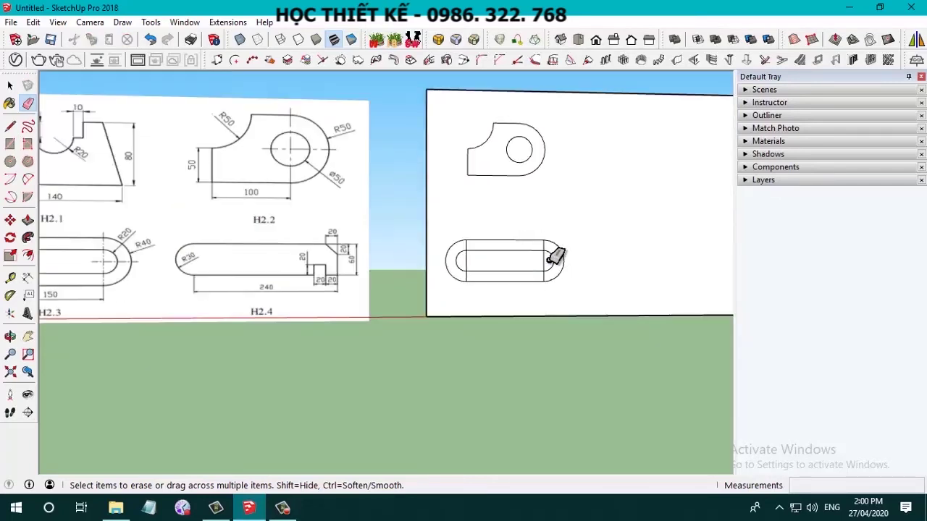
scroll(555, 251, "down", 2)
scroll(555, 256, "up", 1)
scroll(534, 263, "up", 2)
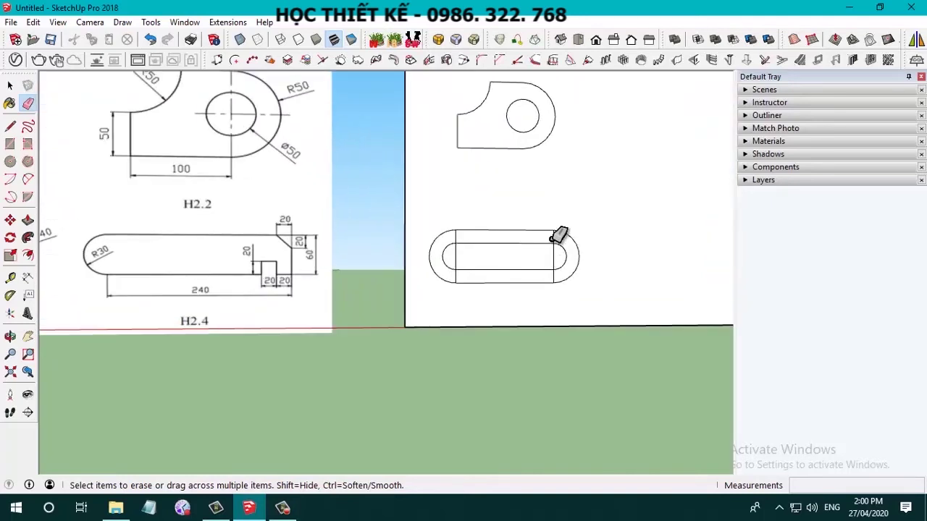
left_click(554, 263)
left_click(554, 273)
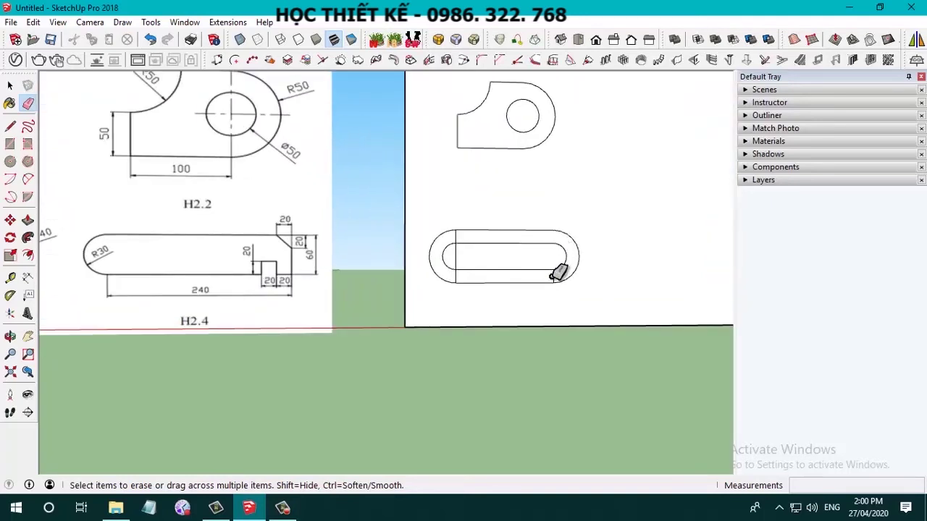
left_click(456, 253)
Step: Pan and zoom the view toward the H2.4 reference drawing
scroll(356, 271, "down", 2)
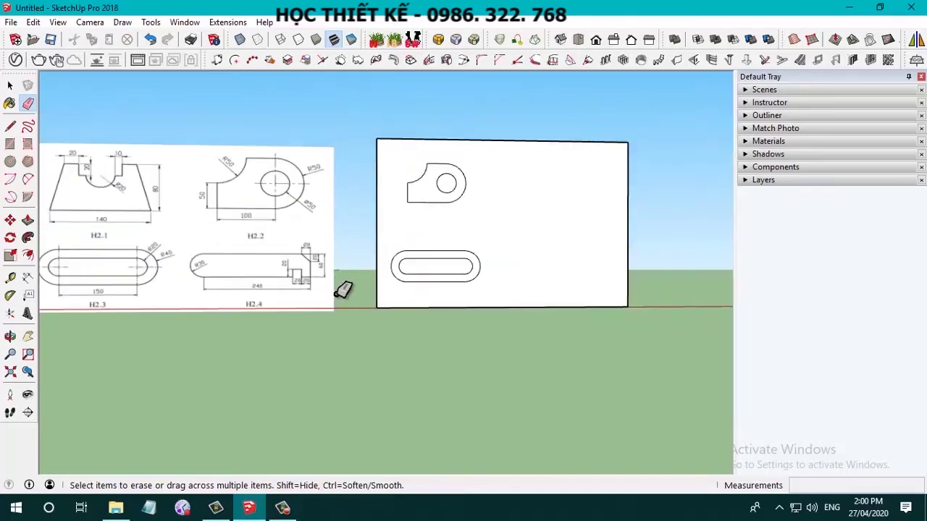
scroll(294, 290, "up", 1)
scroll(396, 266, "down", 2)
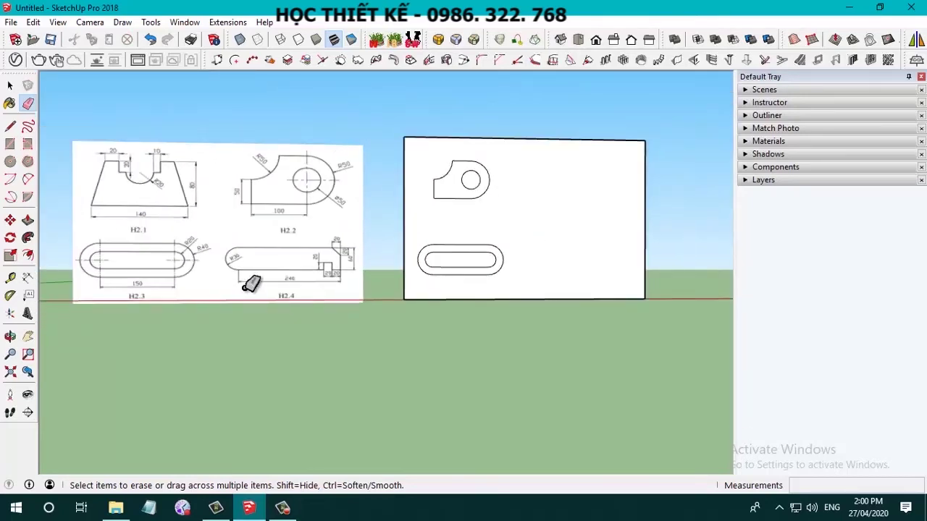
scroll(336, 277, "up", 2)
scroll(339, 279, "up", 1)
middle_click_drag(535, 340, 451, 338, "shift")
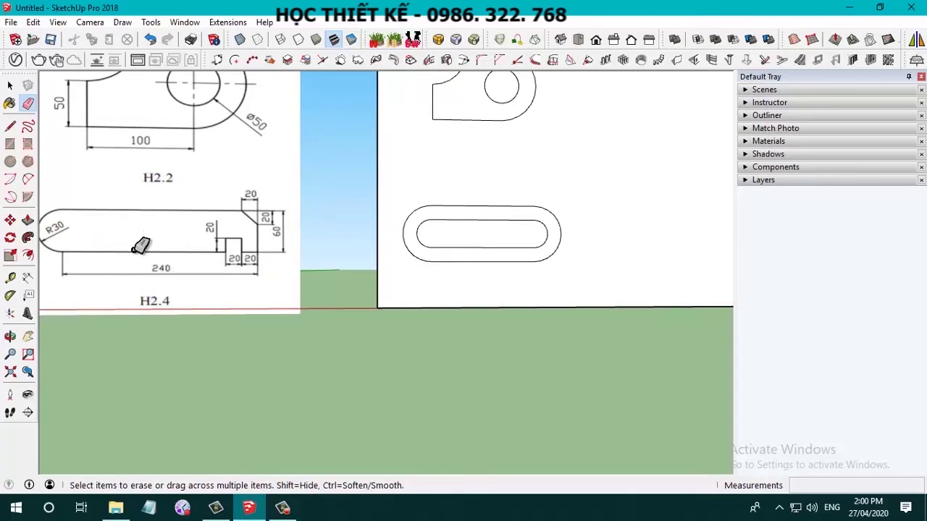
scroll(107, 240, "down", 2)
scroll(106, 241, "down", 1)
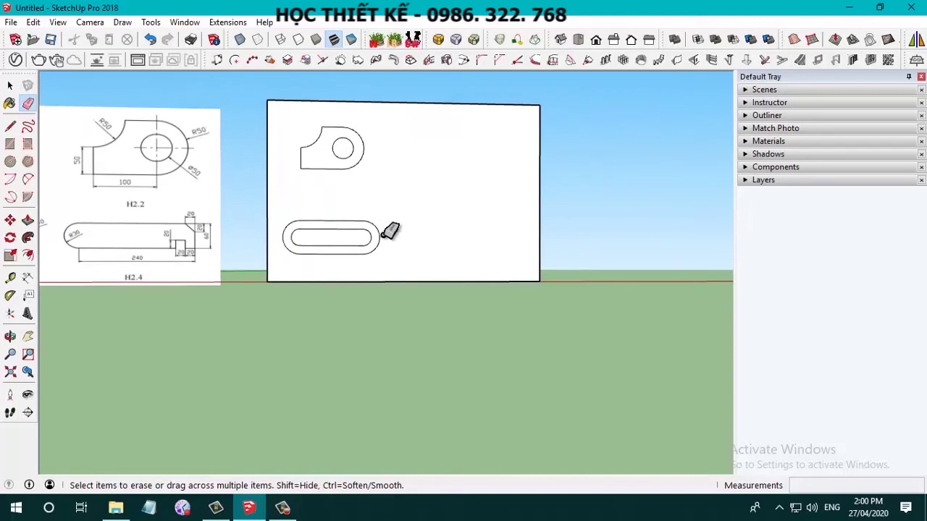
scroll(396, 233, "up", 1)
Step: Draw a 240 × 60 mm rectangle to the right of the slot
key("r")
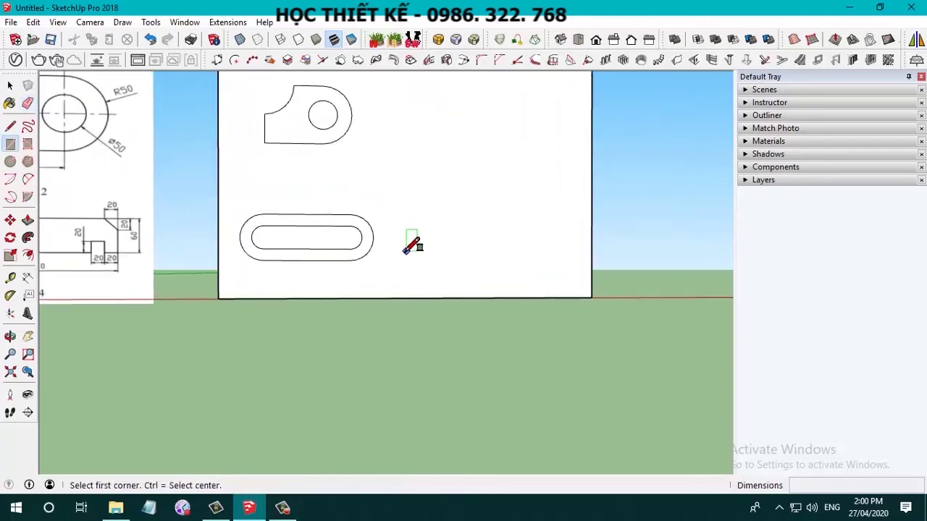
left_click(406, 255)
scroll(491, 219, "down", 1)
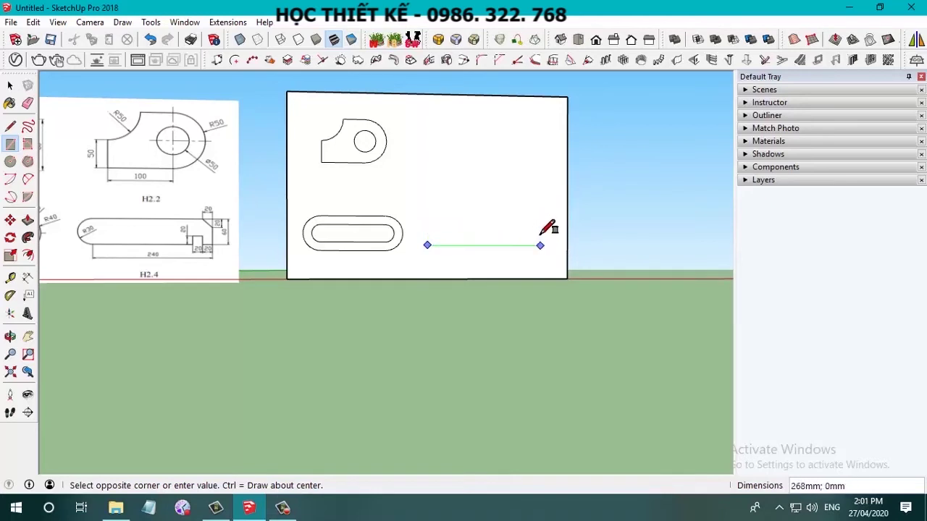
type("240;60")
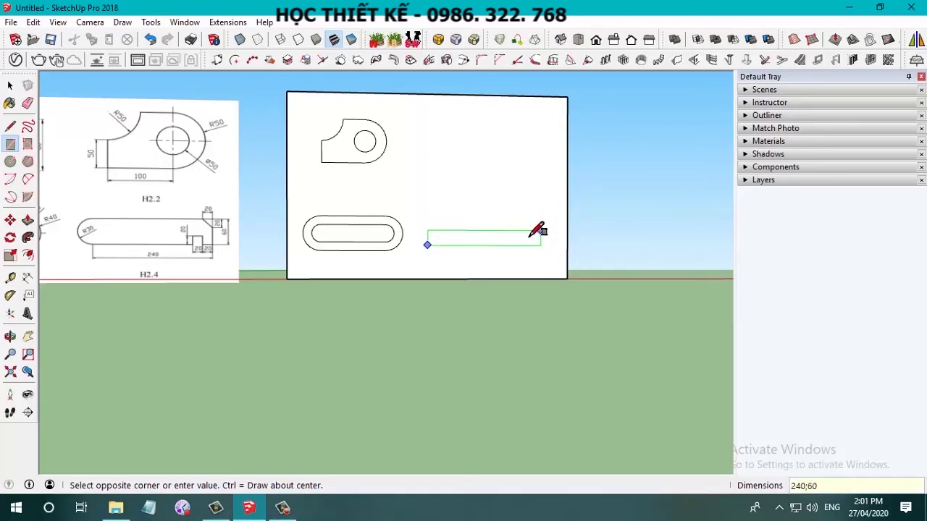
key("Return")
scroll(87, 243, "up", 1)
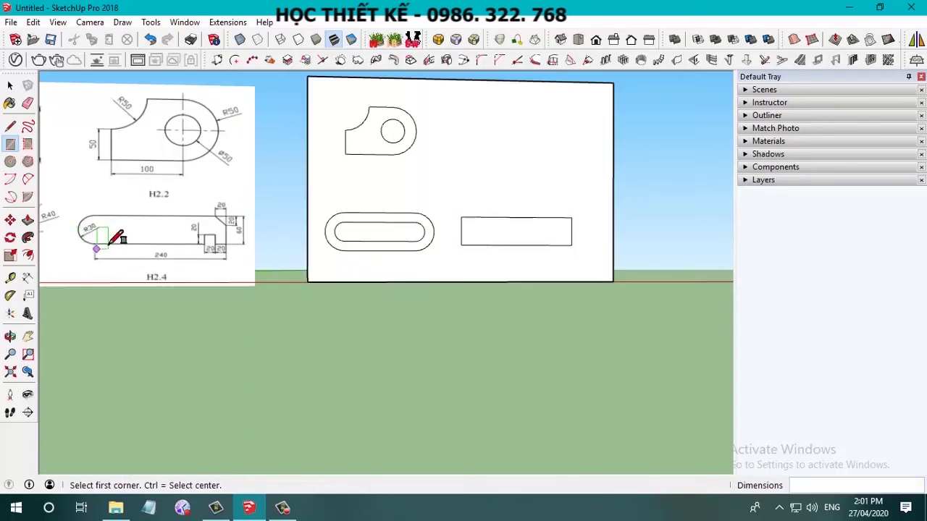
Step: Draw a 30 mm radius circle centred on the rectangle's left-edge midpoint
key("c")
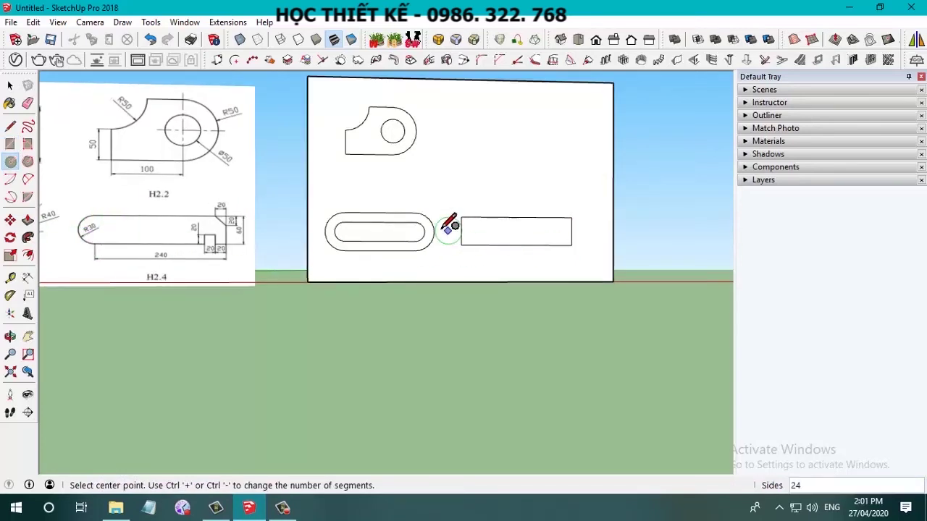
left_click(461, 231)
type("30")
key("Return")
scroll(465, 229, "up", 2)
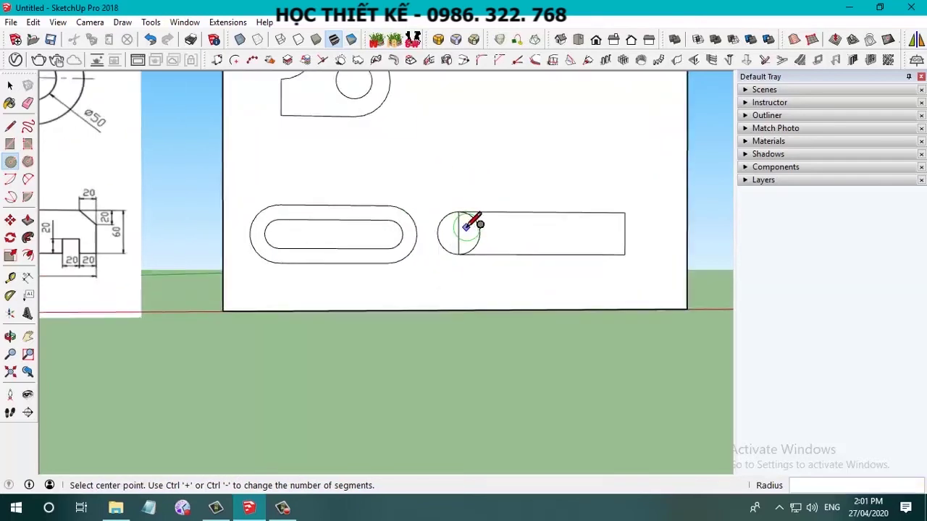
scroll(480, 224, "up", 2)
scroll(499, 224, "down", 1)
scroll(496, 221, "down", 1)
scroll(482, 224, "down", 1)
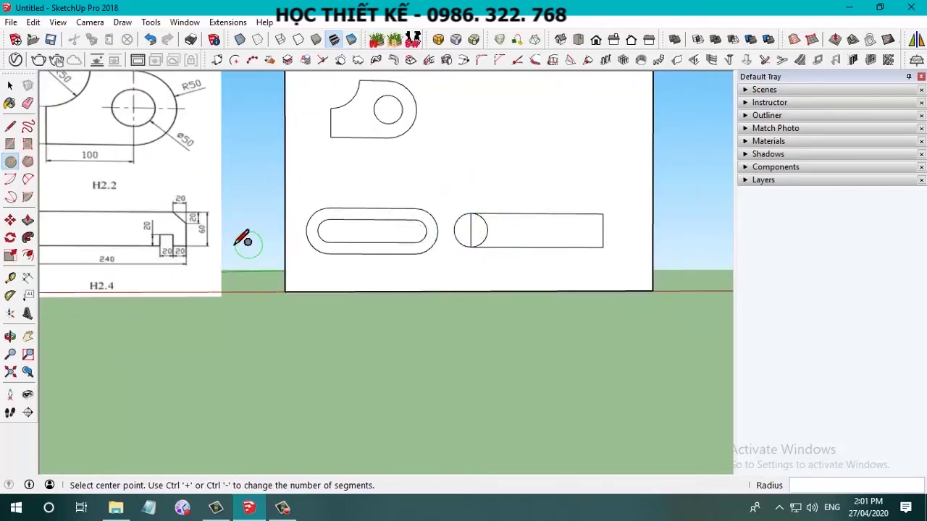
scroll(181, 242, "up", 2)
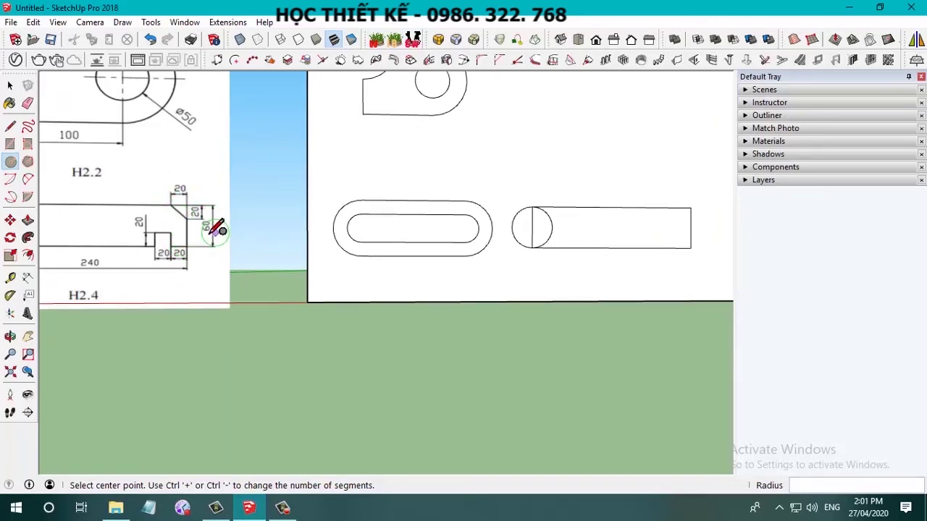
scroll(168, 234, "down", 1)
scroll(170, 233, "down", 1)
scroll(586, 233, "up", 2)
scroll(583, 235, "up", 1)
scroll(583, 234, "down", 1)
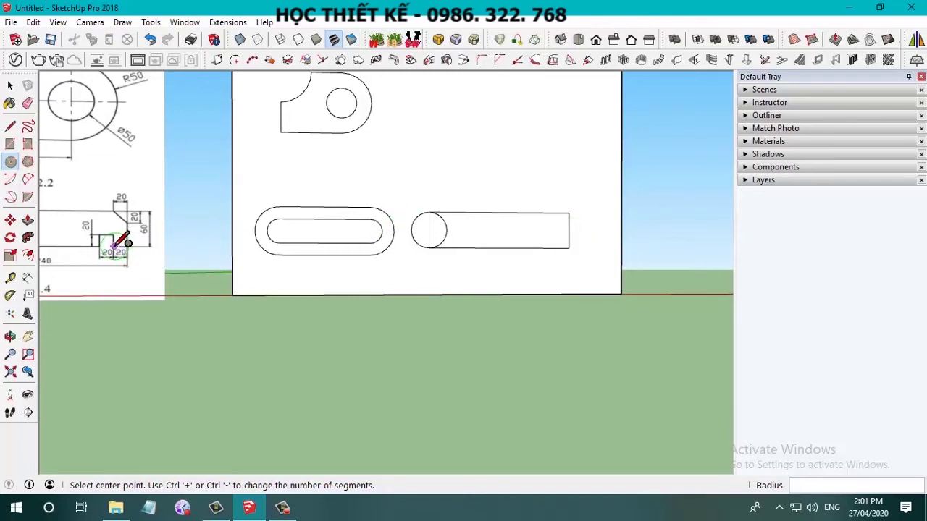
scroll(577, 254, "up", 1)
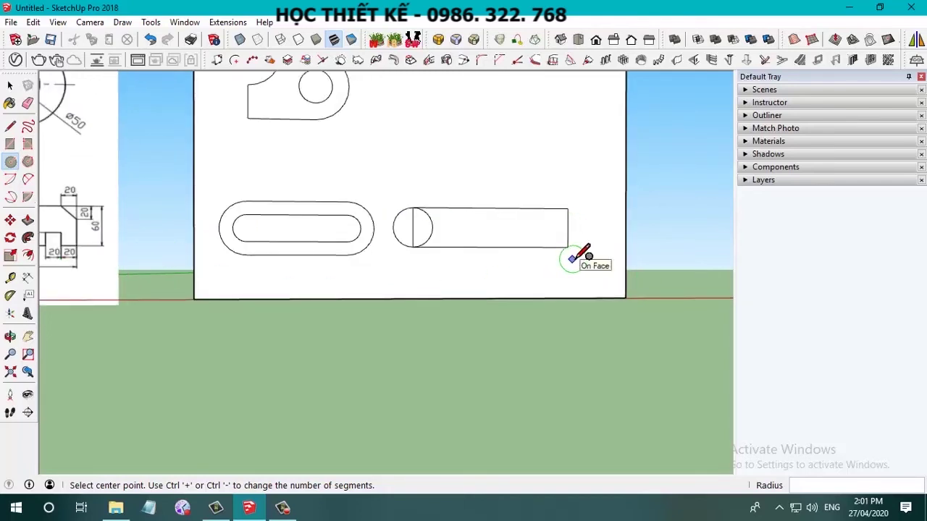
Step: Draw the first 20 mm notch line from the long rectangle's bottom-right corner
key("l")
scroll(569, 253, "up", 1)
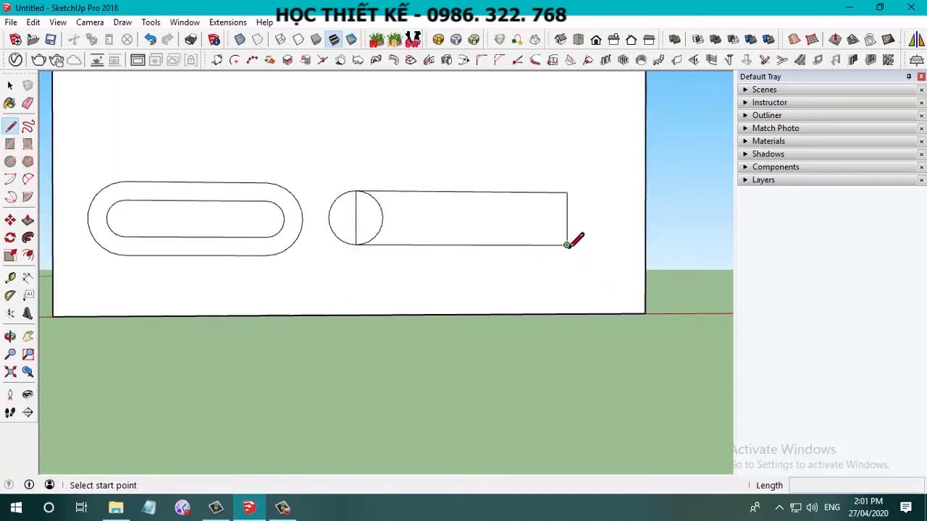
left_click(567, 245)
scroll(558, 243, "down", 1)
scroll(548, 245, "down", 1)
scroll(543, 246, "down", 1)
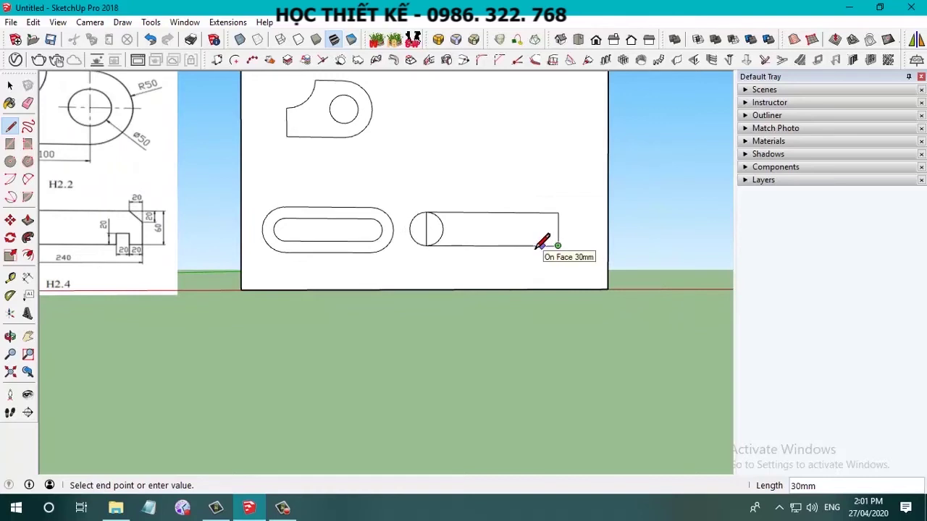
type("20")
key("Return")
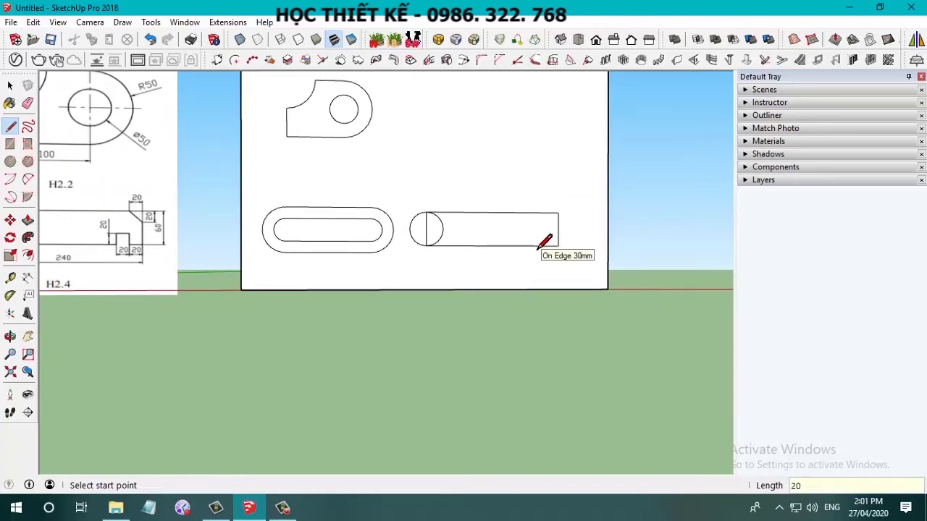
Step: Draw the remaining 20 mm notch sides to complete the square notch outline
left_click(547, 245)
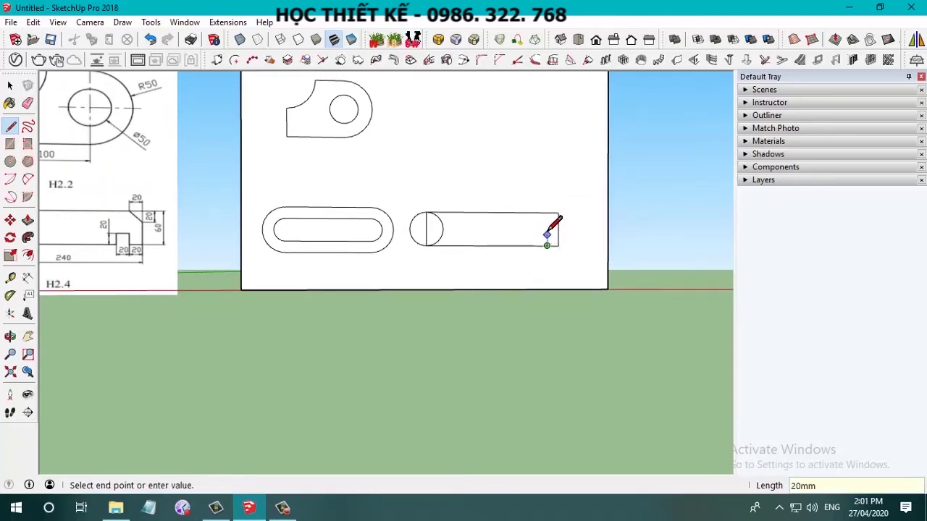
type("2")
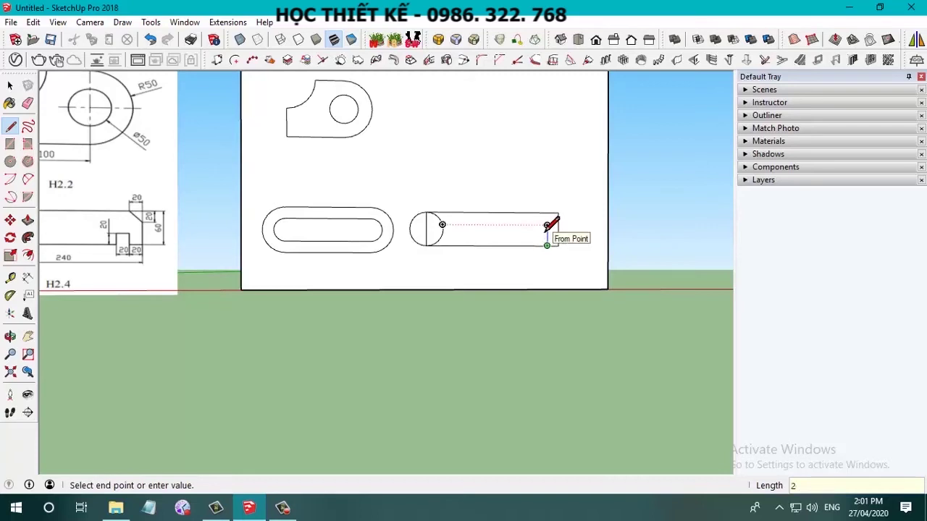
key("Return")
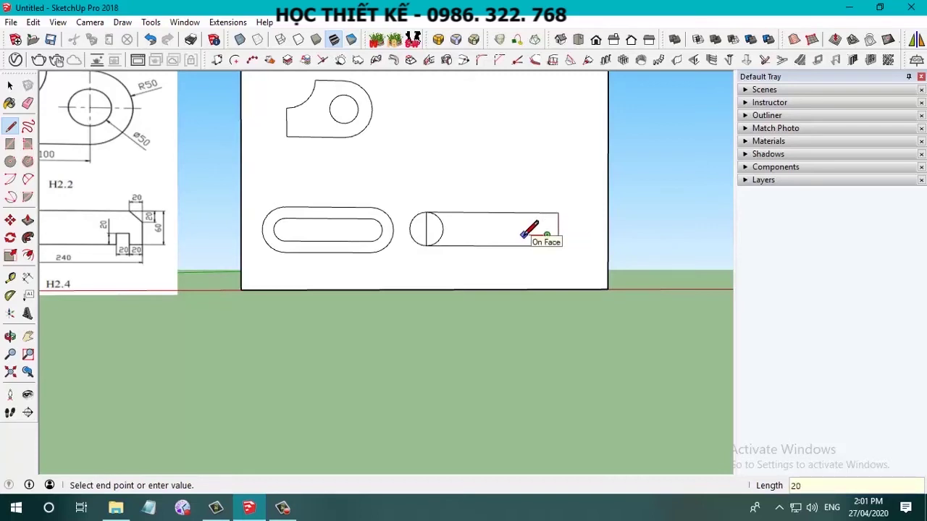
key("Return")
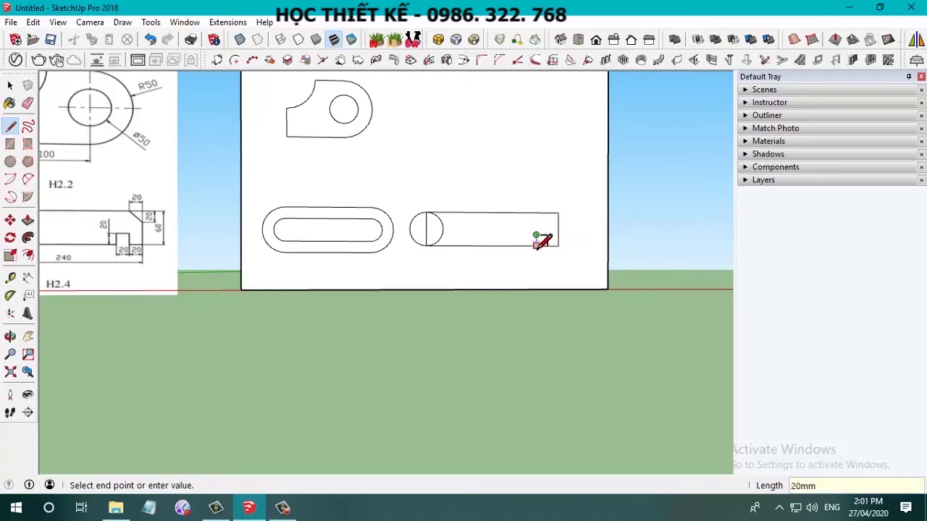
type("20")
key("Return")
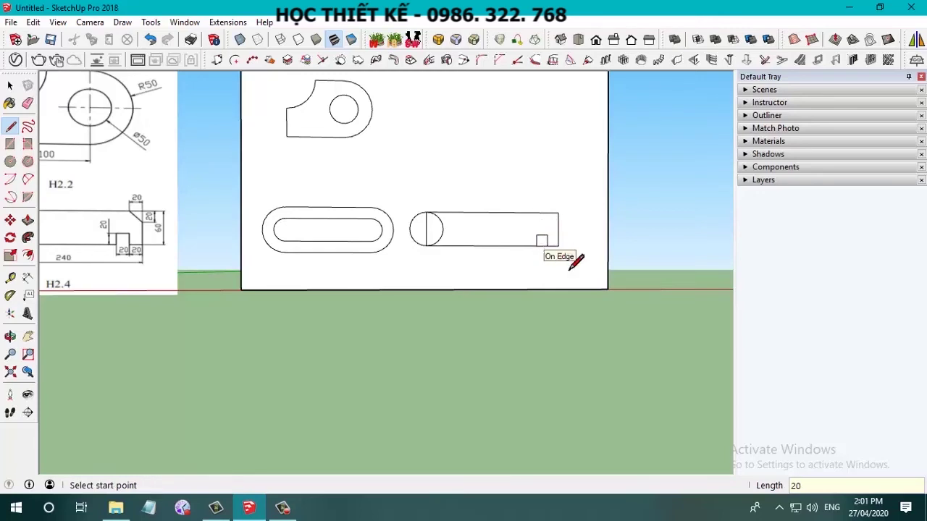
Step: Erase the bottom edge segment inside the 20 mm notch
key("e")
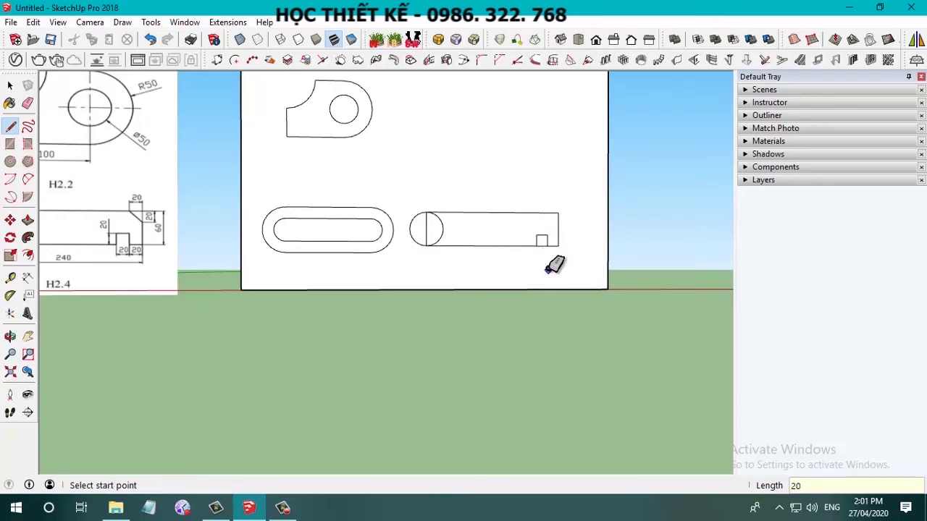
scroll(548, 270, "up", 2)
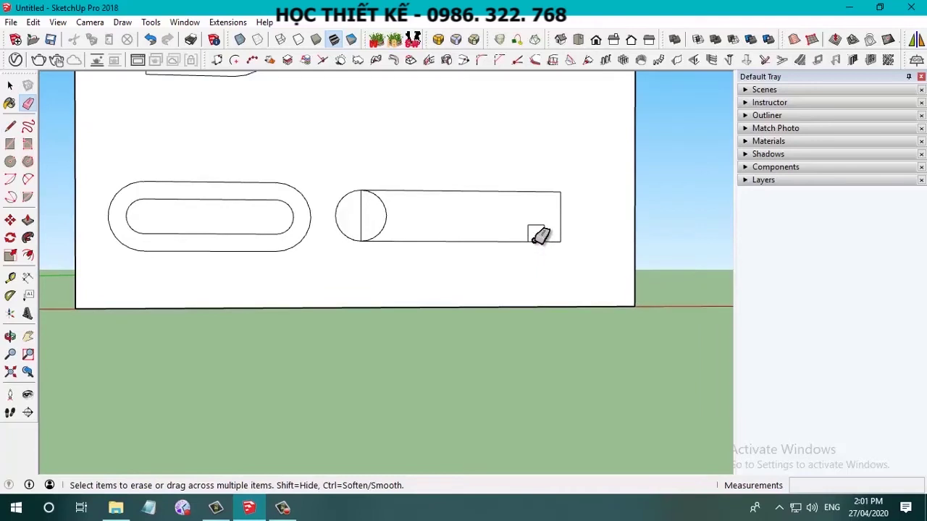
scroll(564, 254, "down", 1)
scroll(567, 252, "down", 1)
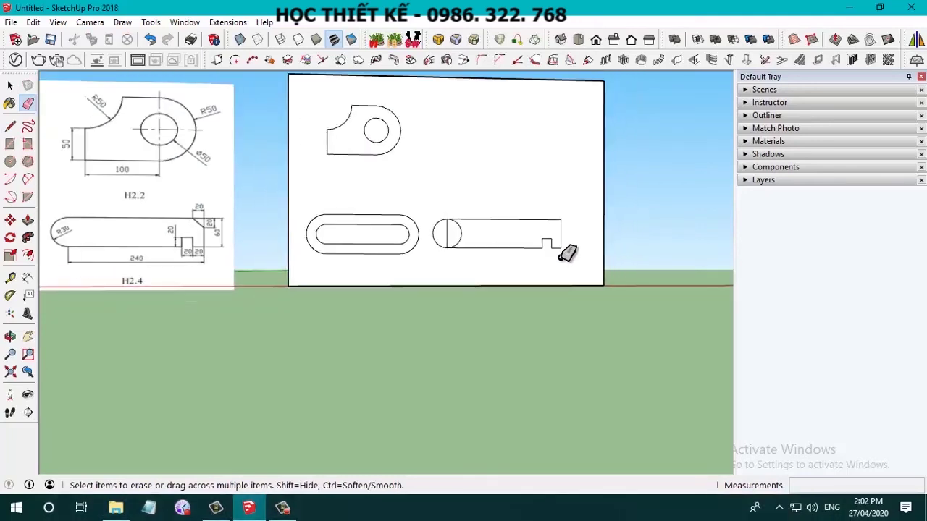
scroll(566, 253, "up", 1)
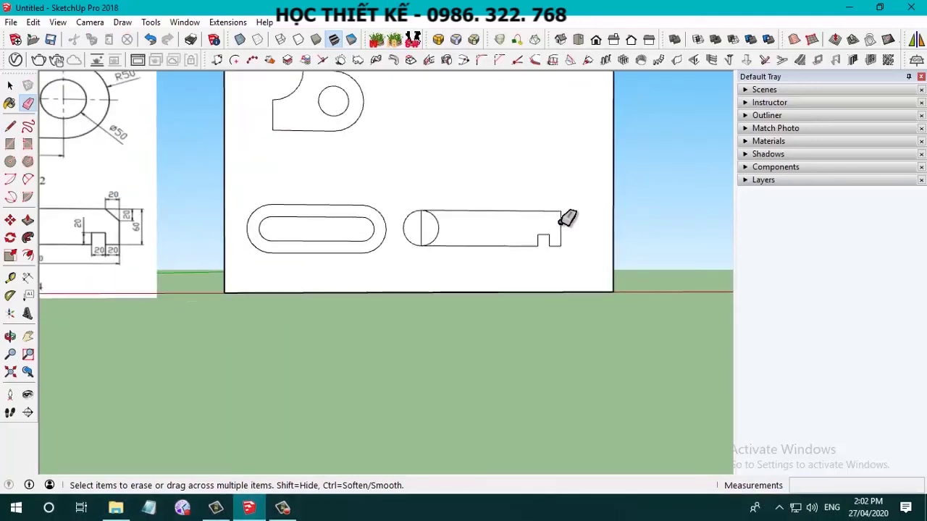
key("l")
scroll(565, 213, "up", 1)
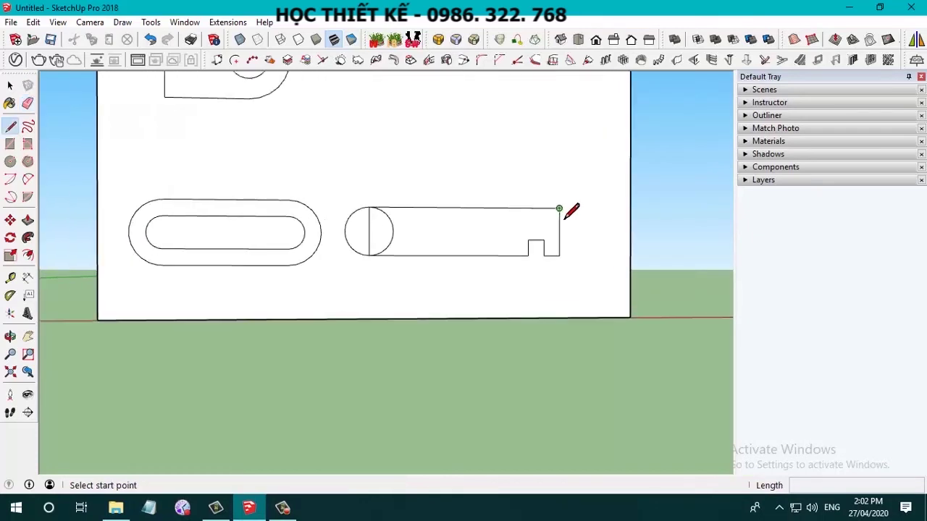
Step: Mark 20 mm from the top-right corner along both the top and right edges
left_click(559, 209)
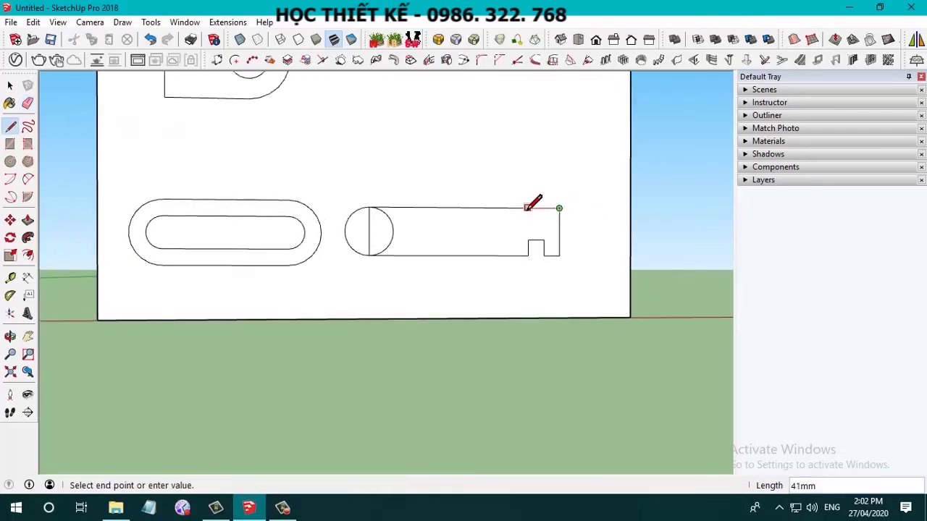
type("20")
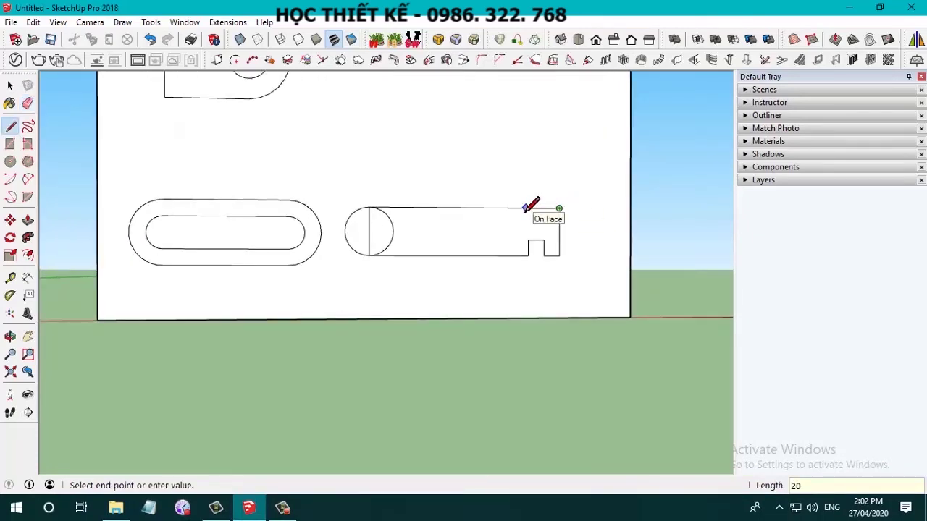
key("Return")
left_click(558, 209)
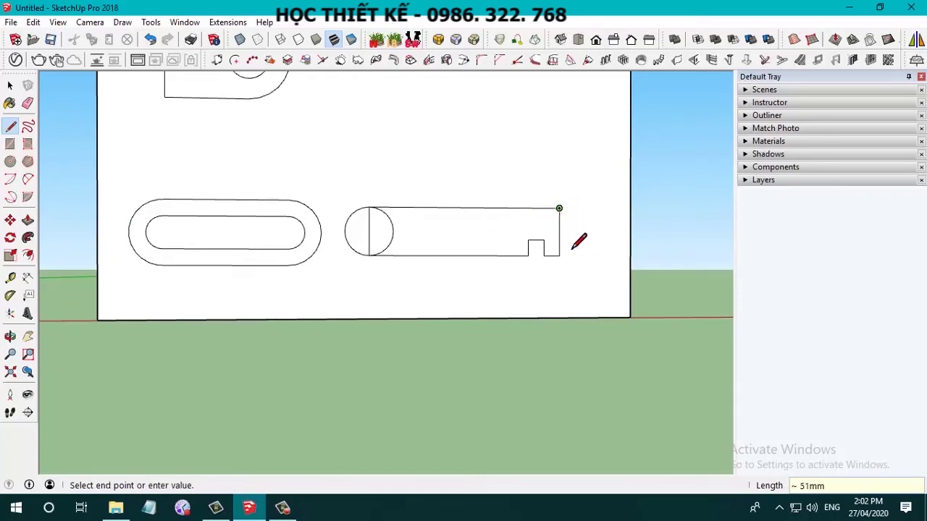
type("20")
key("Return")
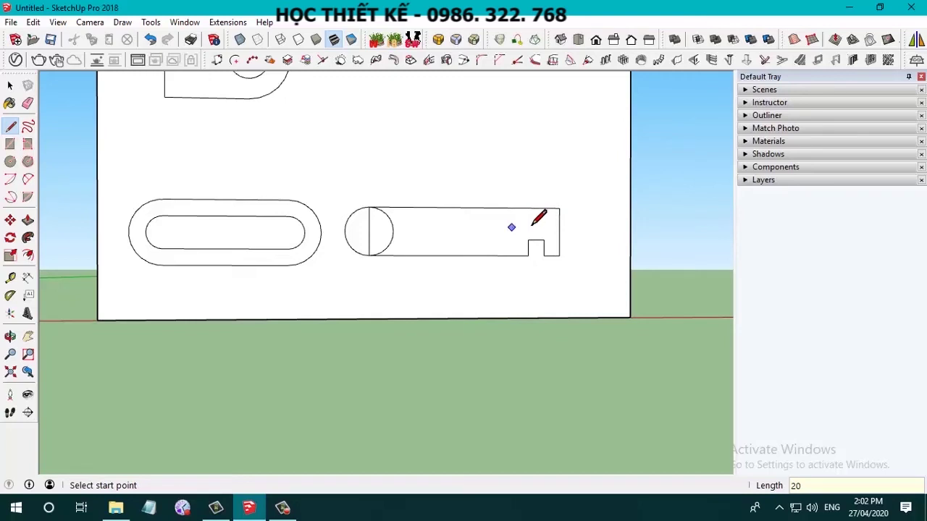
Step: Draw the chamfer diagonal between the two 20 mm marks
left_click(543, 209)
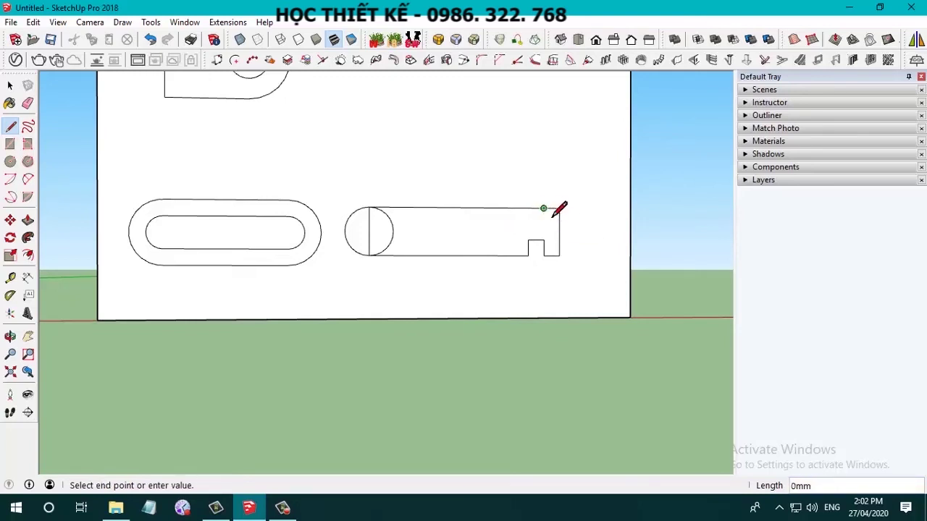
left_click(559, 225)
key("e")
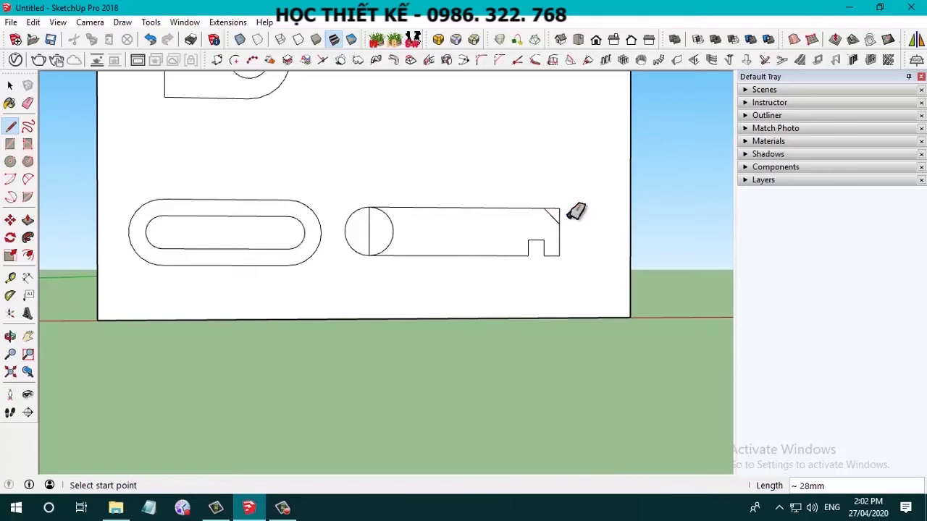
scroll(576, 209, "down", 1)
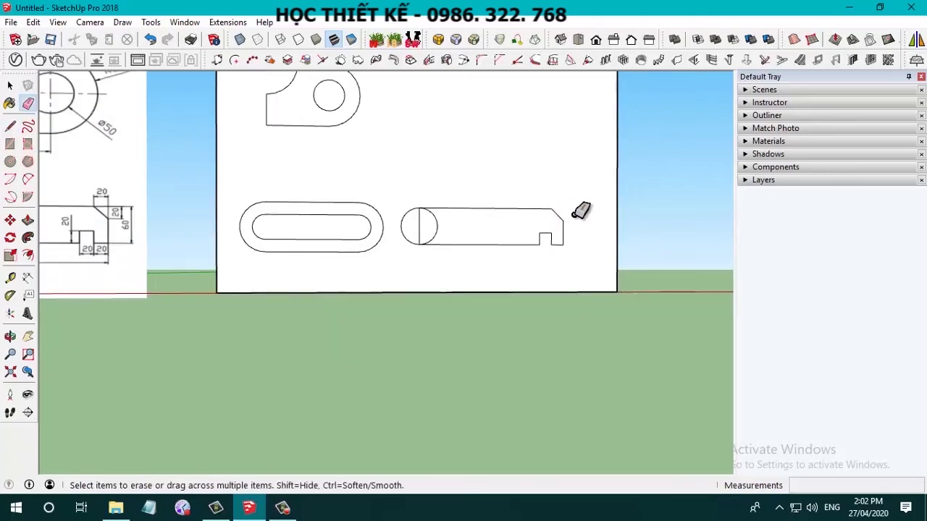
Step: Erase the leftover inner arc and vertical divider, leaving H2.4's rounded R30 left end
scroll(580, 208, "down", 1)
scroll(463, 240, "down", 2)
scroll(469, 240, "up", 1)
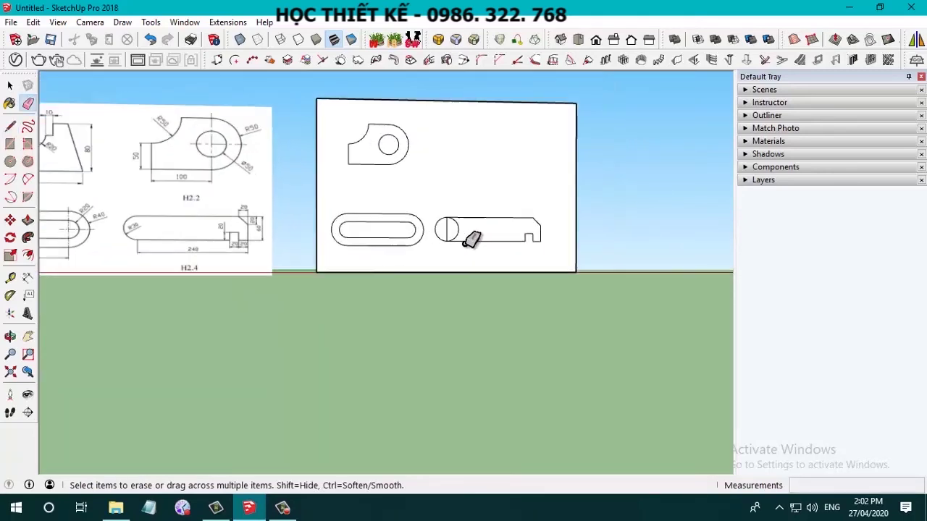
scroll(465, 228, "up", 1)
left_click_drag(456, 229, 443, 221)
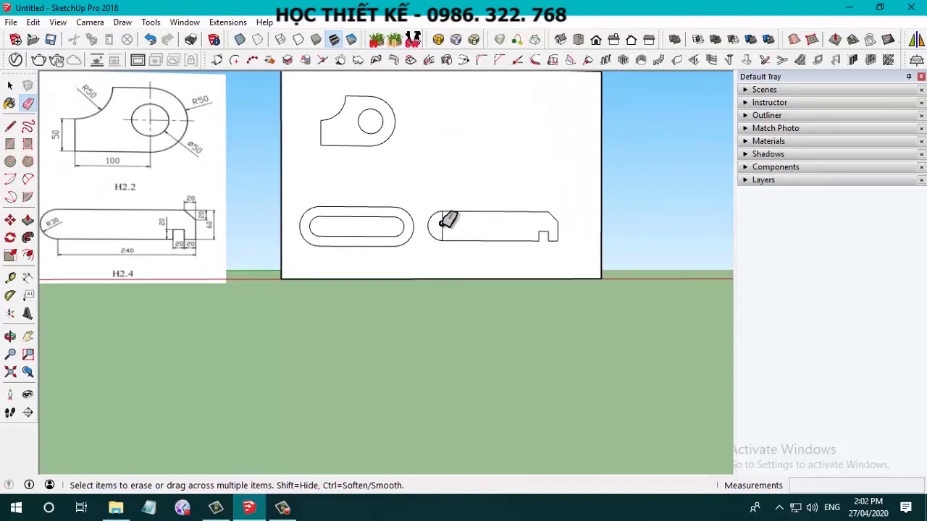
scroll(535, 239, "down", 1)
scroll(557, 244, "down", 1)
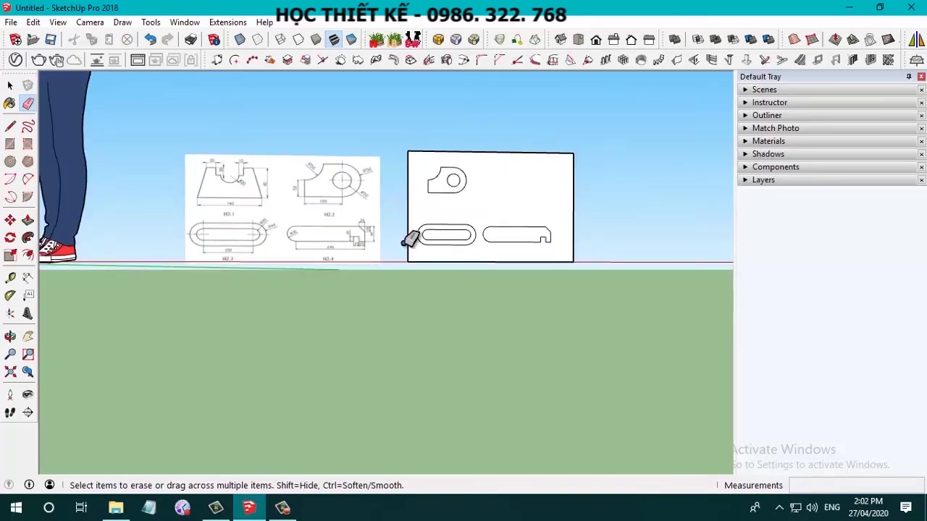
scroll(246, 191, "up", 1)
scroll(237, 188, "up", 1)
scroll(234, 185, "down", 1)
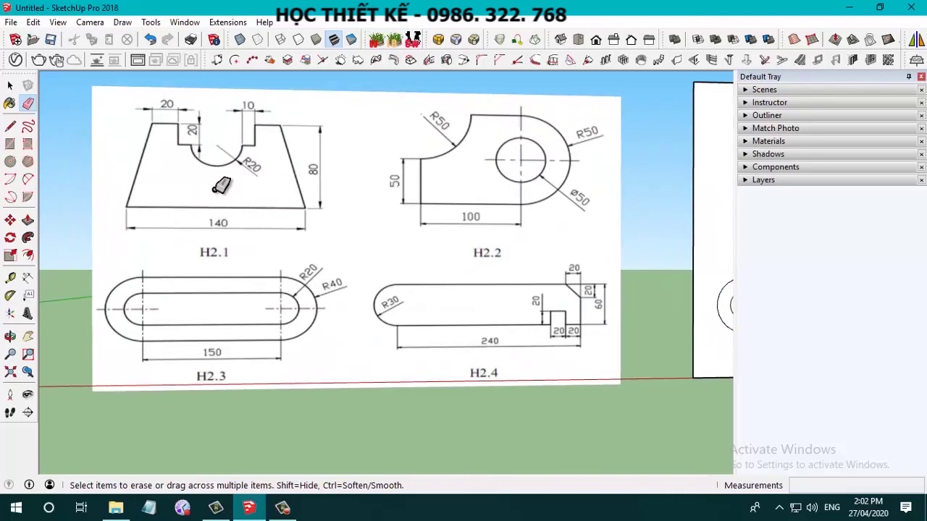
scroll(234, 186, "down", 1)
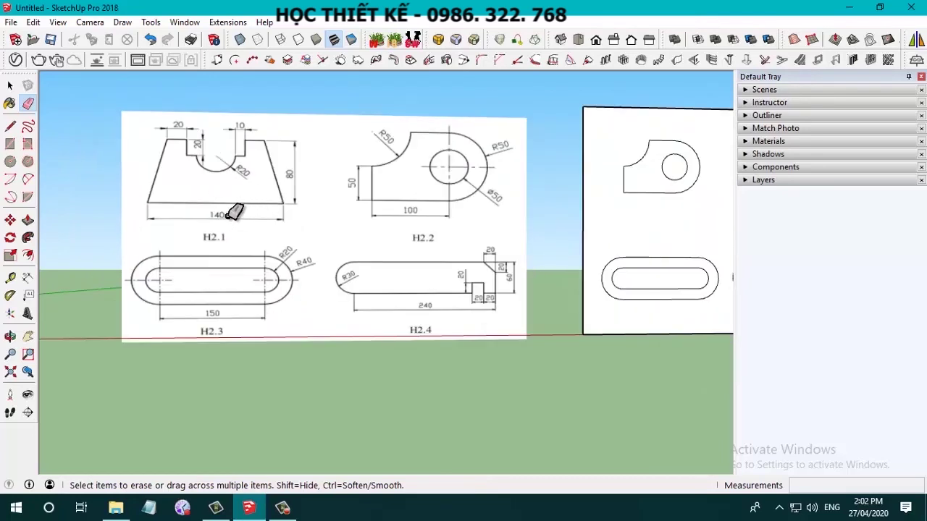
middle_click_drag(606, 225, 500, 226, "shift")
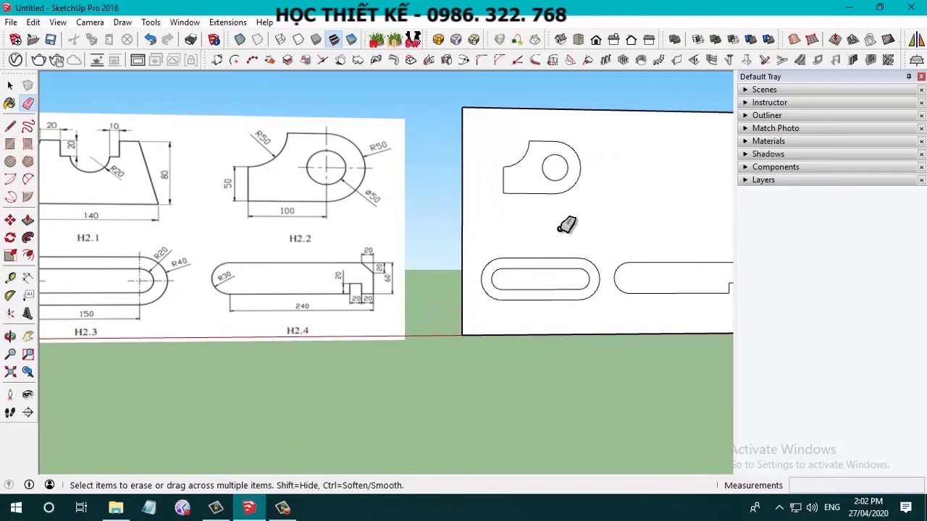
Step: Draw a 140 × 80 mm rectangle just right of the H2.2 profile
key("r")
left_click(621, 200)
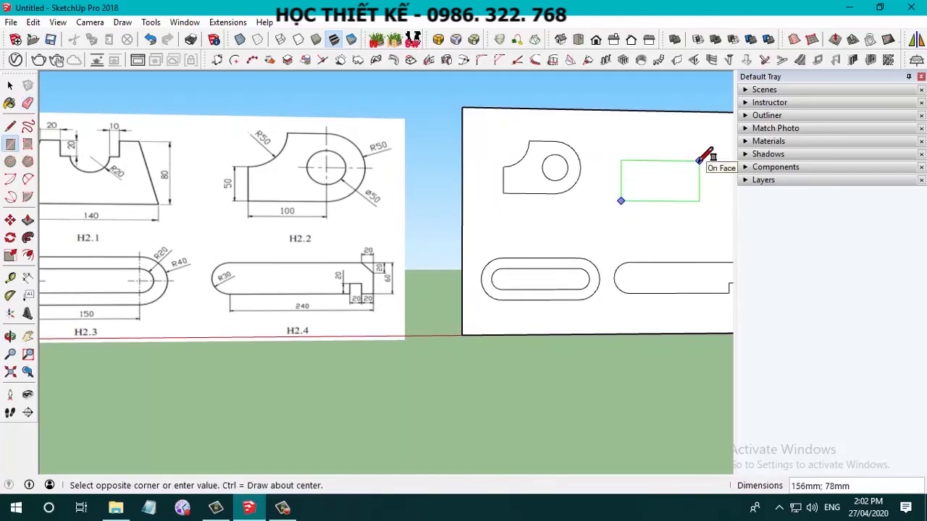
type("140;80")
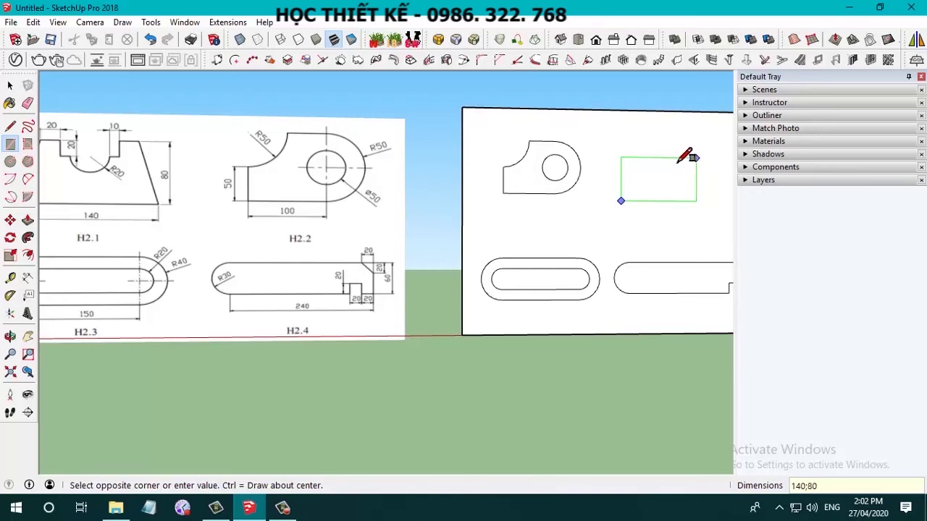
key("Return")
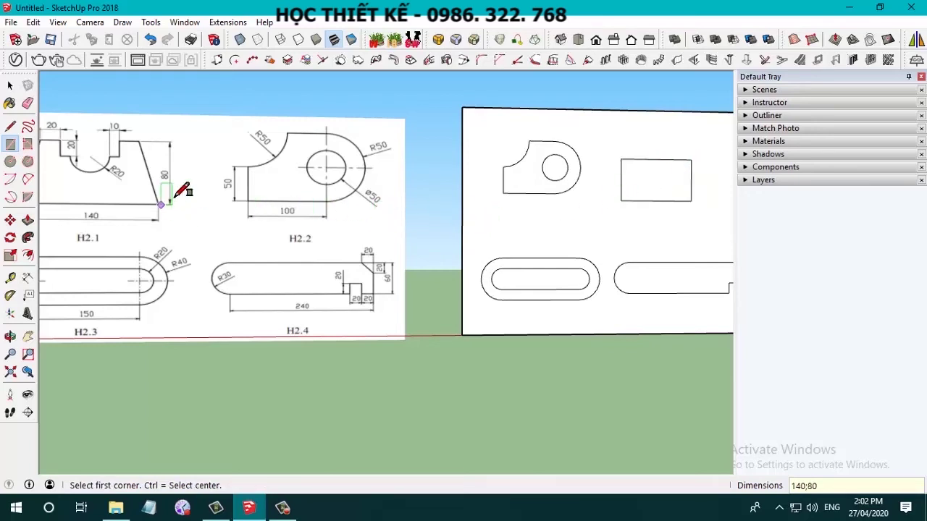
scroll(206, 148, "down", 1)
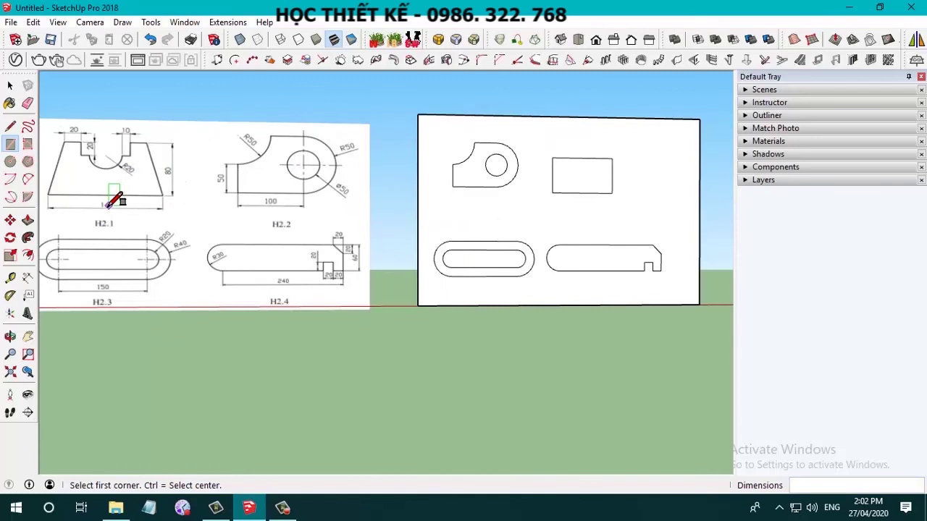
scroll(108, 204, "up", 1)
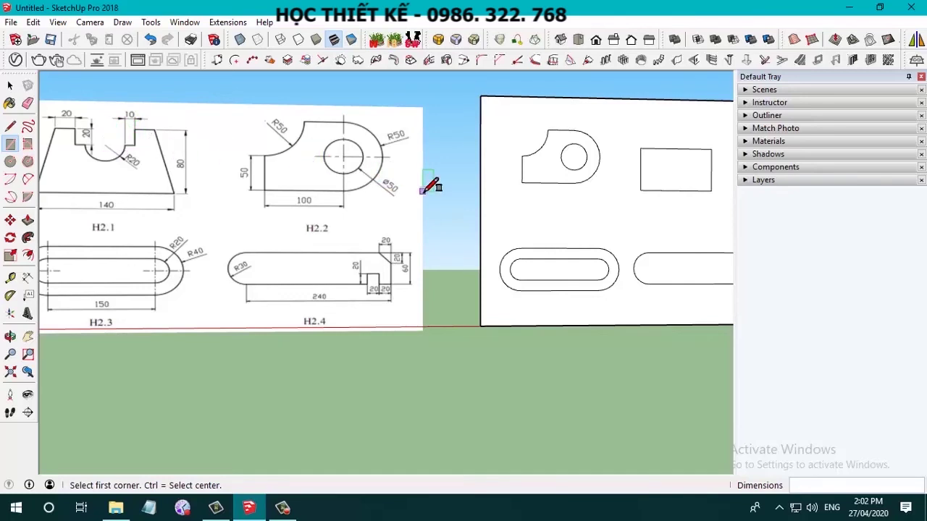
Step: Draw a 20 mm reference line along the rectangle's top edge
key("l")
left_click(676, 148)
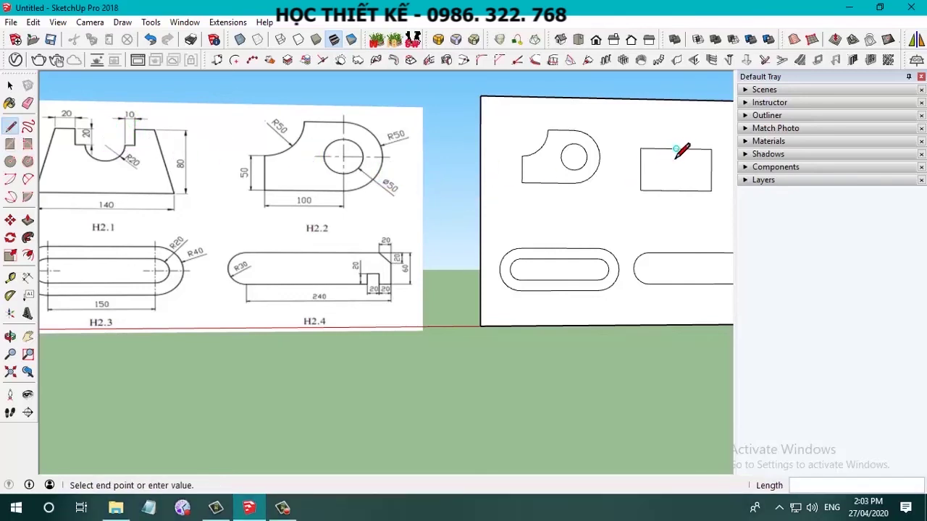
type("20")
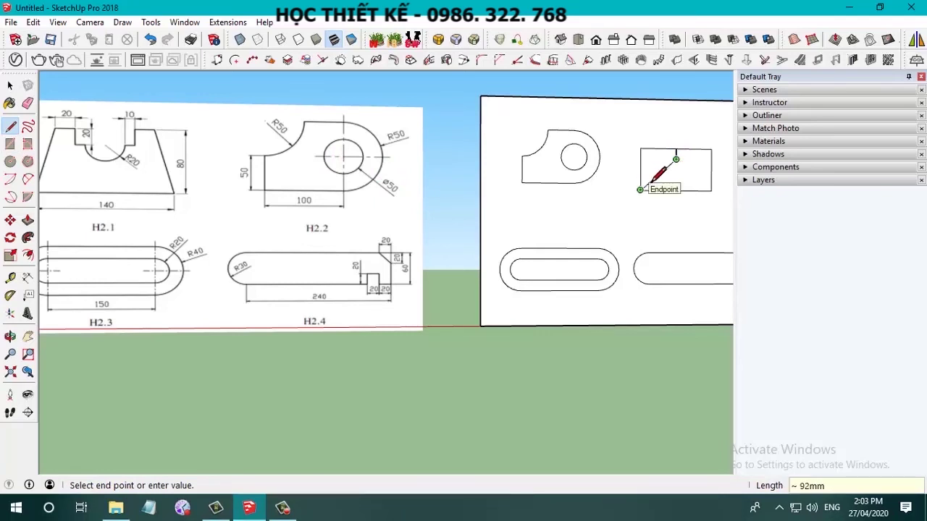
scroll(674, 182, "up", 1)
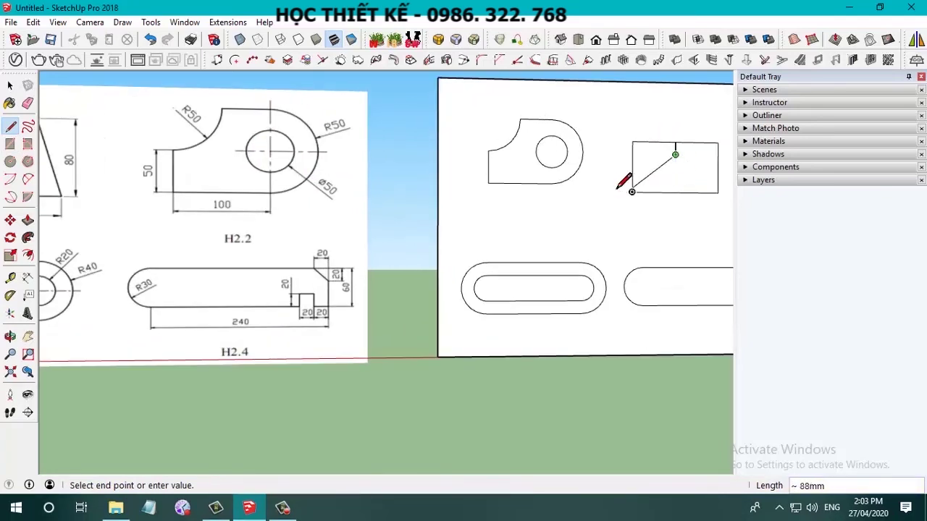
Step: Draw a 20 mm radius circle centred on the rectangle's top edge
key("c")
left_click(675, 155)
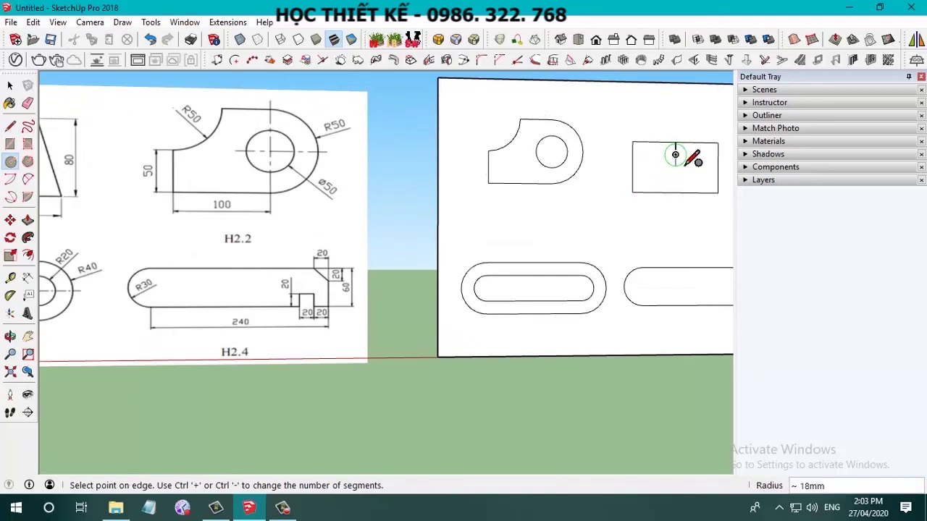
scroll(691, 164, "down", 2)
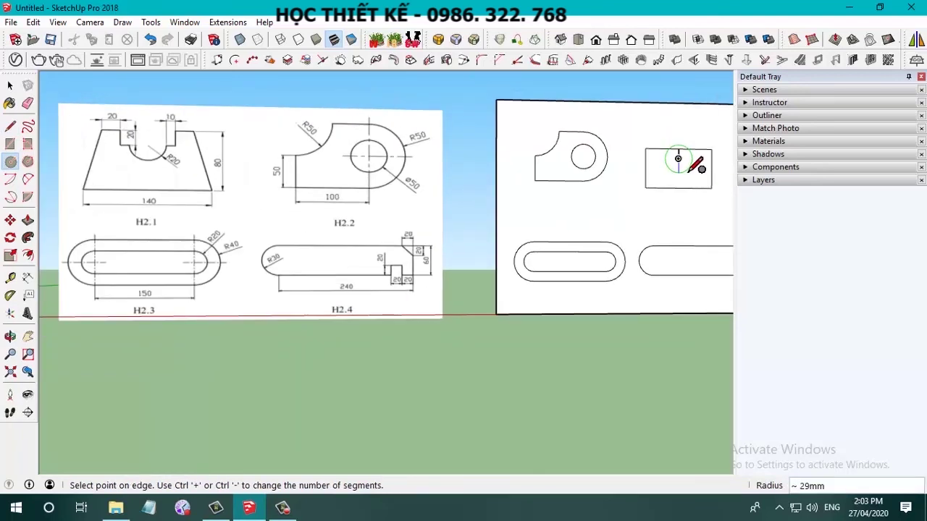
scroll(691, 164, "up", 2)
scroll(693, 166, "down", 1)
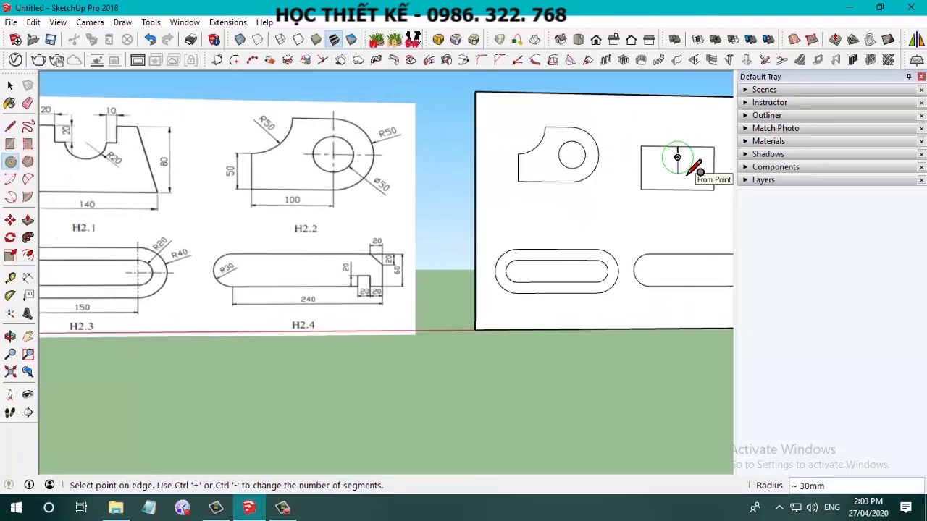
type("20")
key("Return")
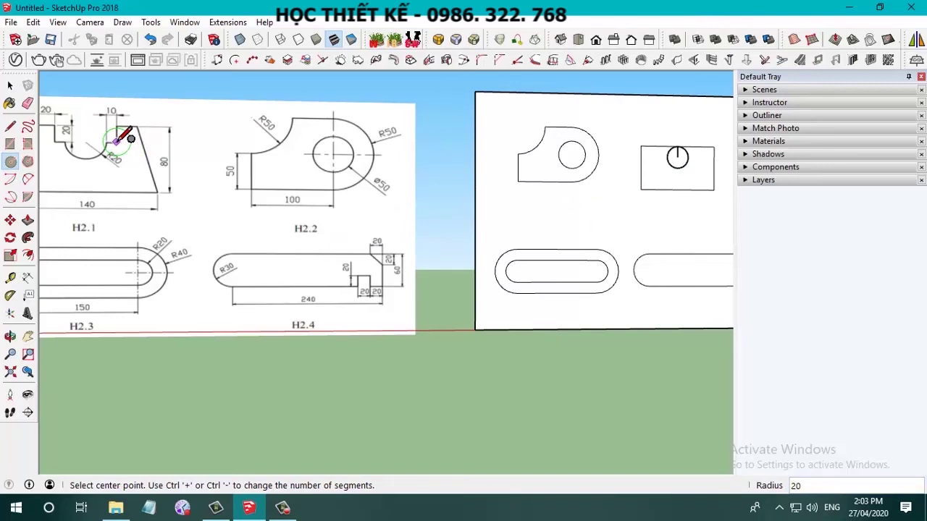
scroll(118, 144, "down", 2)
scroll(579, 147, "up", 2)
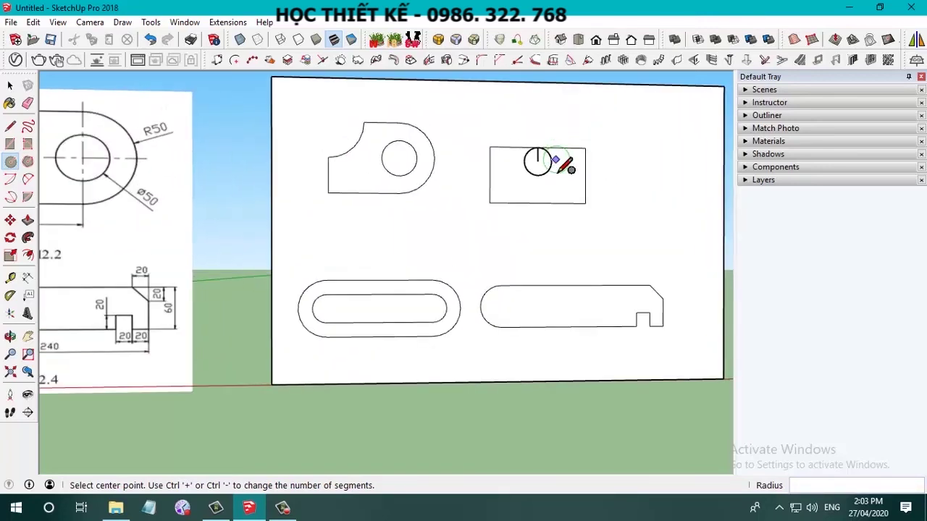
Step: Draw a 10 mm line from one end of the circle on the top edge
key("l")
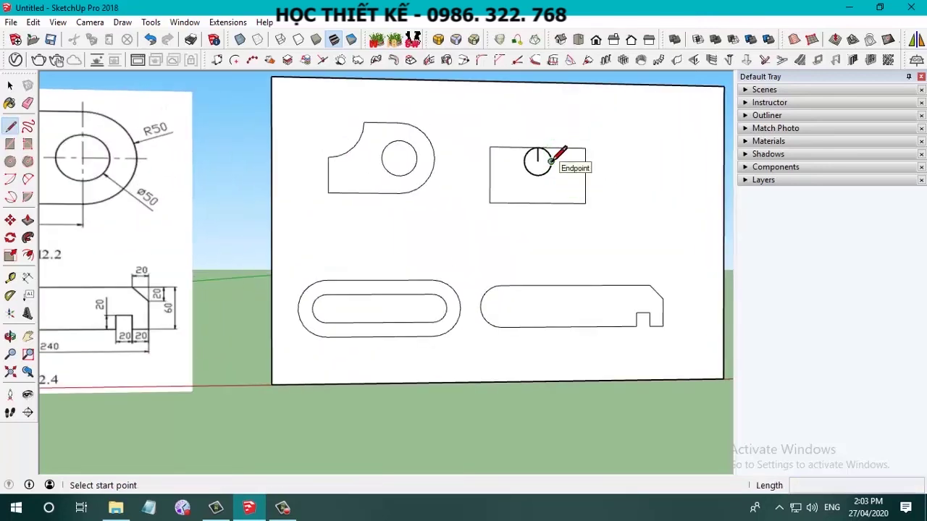
left_click(550, 160)
type("10")
key("Return")
scroll(560, 148, "down", 1)
scroll(559, 138, "down", 1)
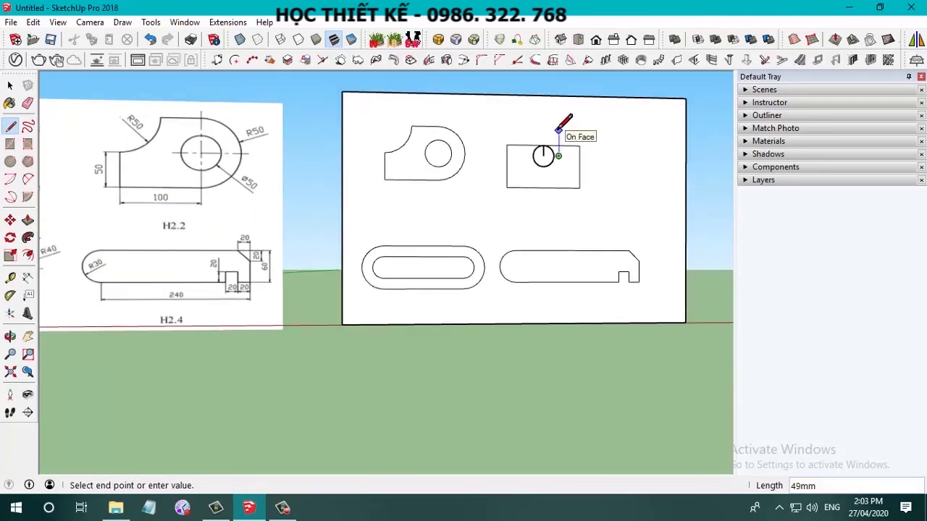
key("Escape")
scroll(559, 152, "down", 1)
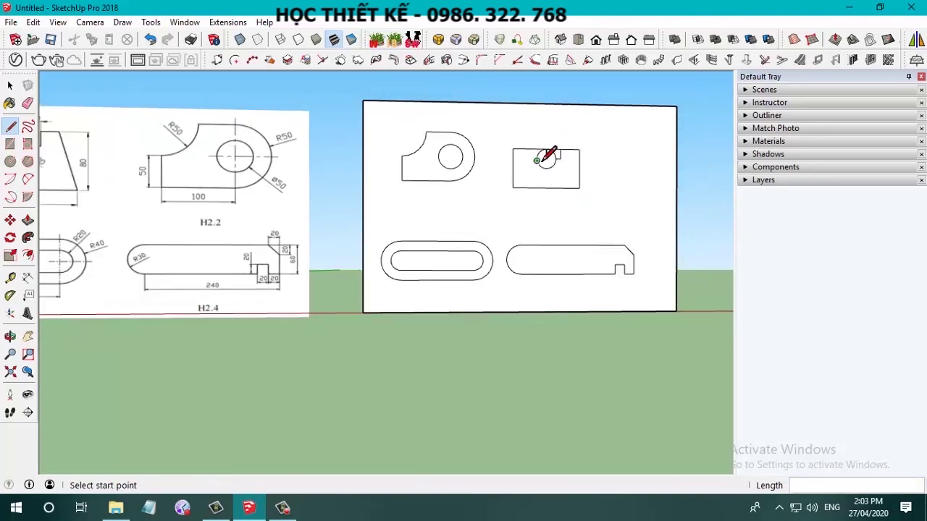
scroll(536, 159, "up", 2)
scroll(535, 158, "up", 1)
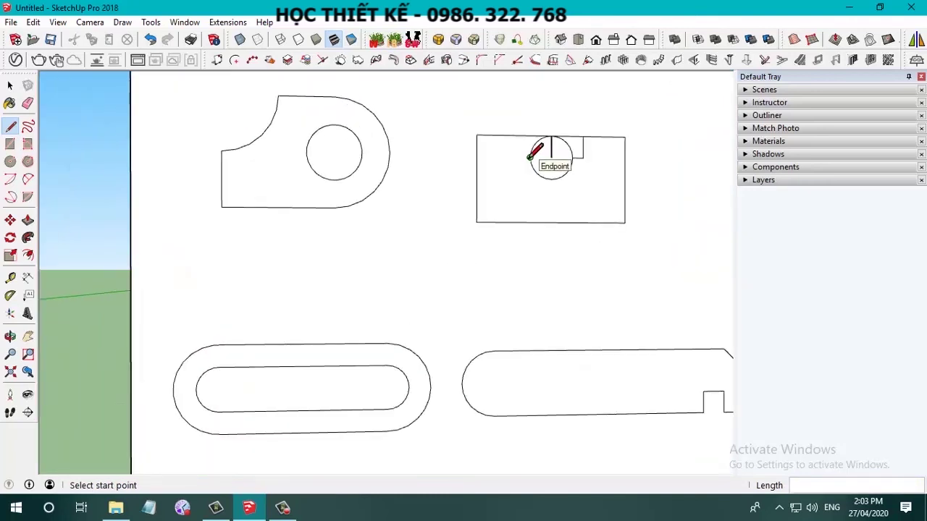
Step: Draw the matching 10 mm line from the circle's other side, closing the notch with a vertical segment
left_click(530, 157)
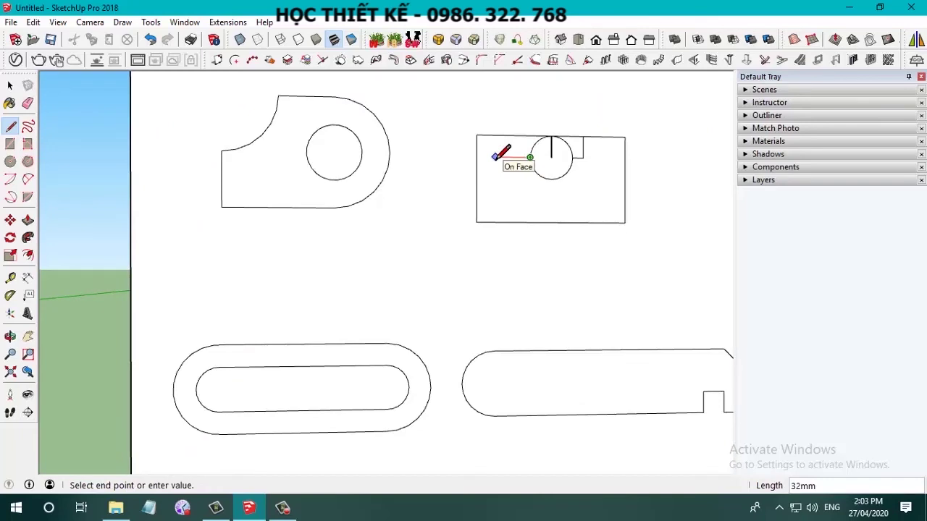
key("Return")
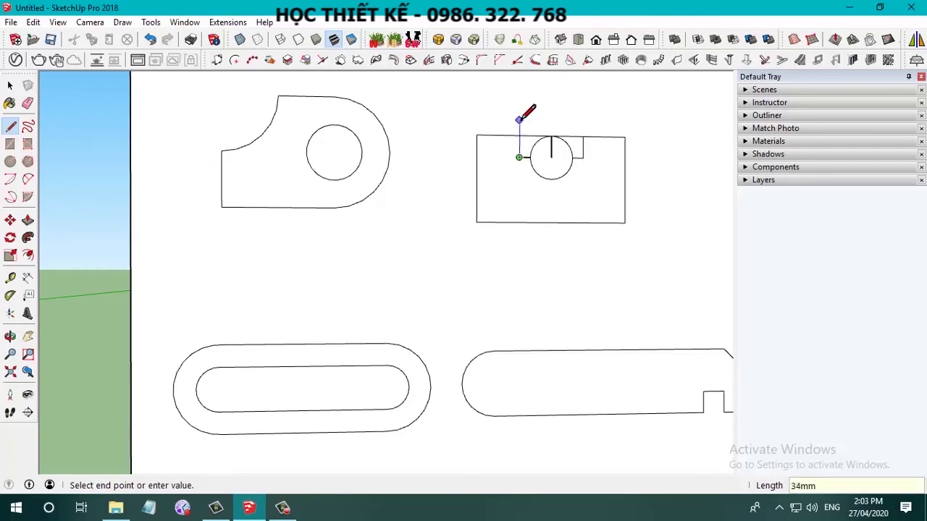
key("Return")
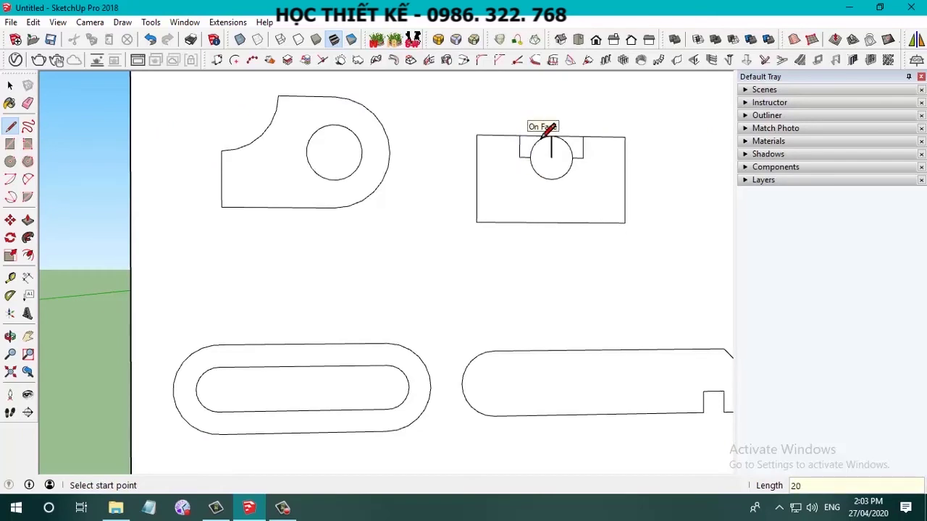
scroll(617, 171, "down", 3)
scroll(596, 163, "down", 3)
scroll(608, 168, "down", 2)
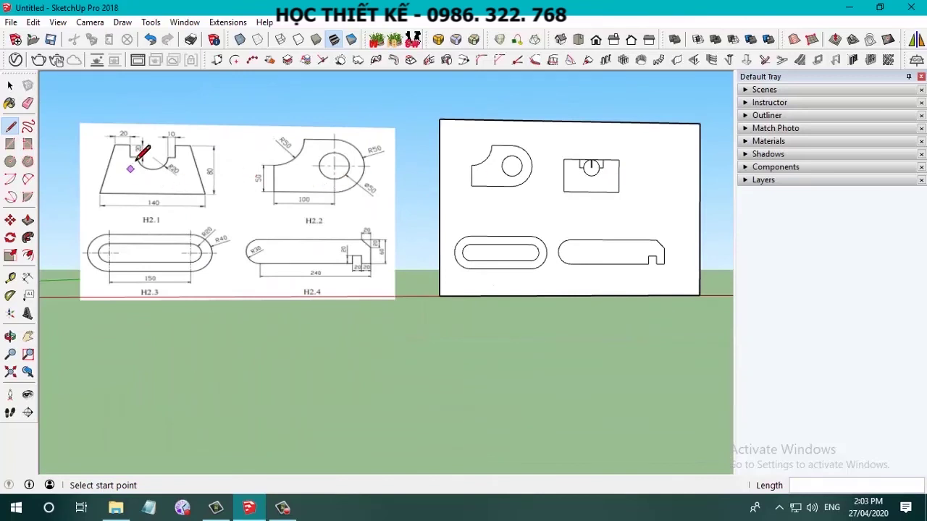
scroll(135, 159, "up", 2)
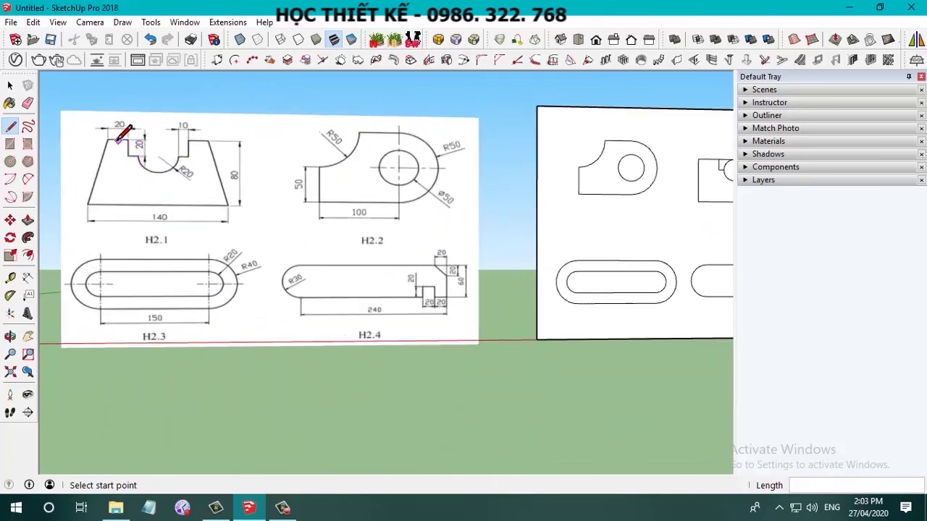
scroll(114, 137, "down", 2)
scroll(619, 149, "up", 2)
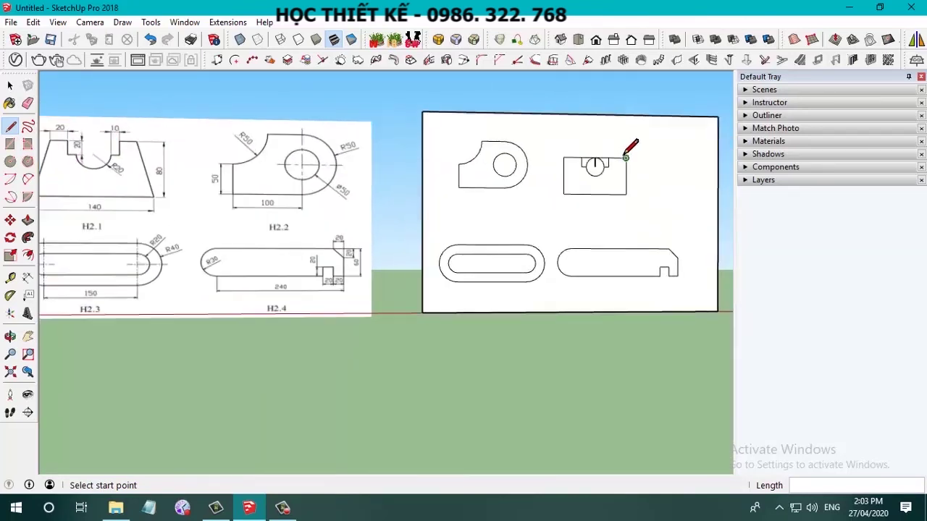
scroll(614, 150, "up", 3)
scroll(612, 154, "up", 1)
key("e")
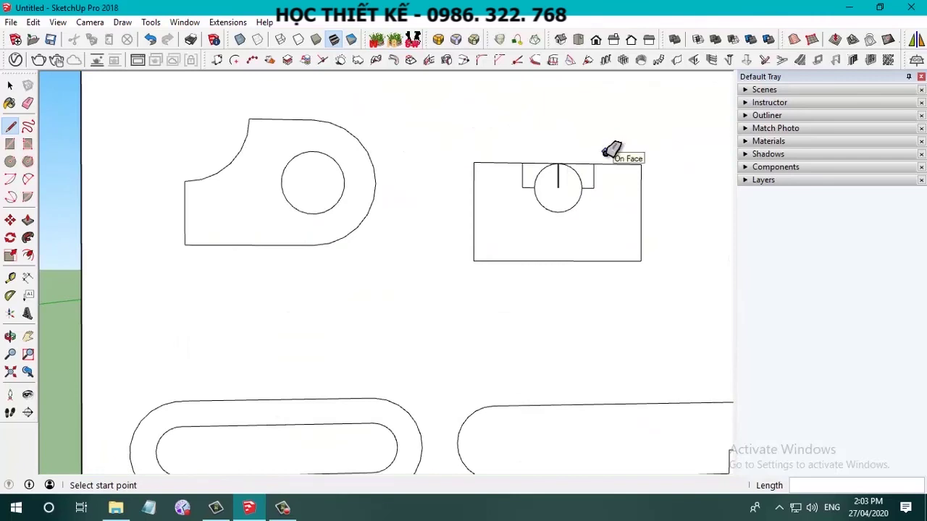
Step: Erase the rectangle's top edges beside the notch and the circle's upper arc
left_click(616, 164)
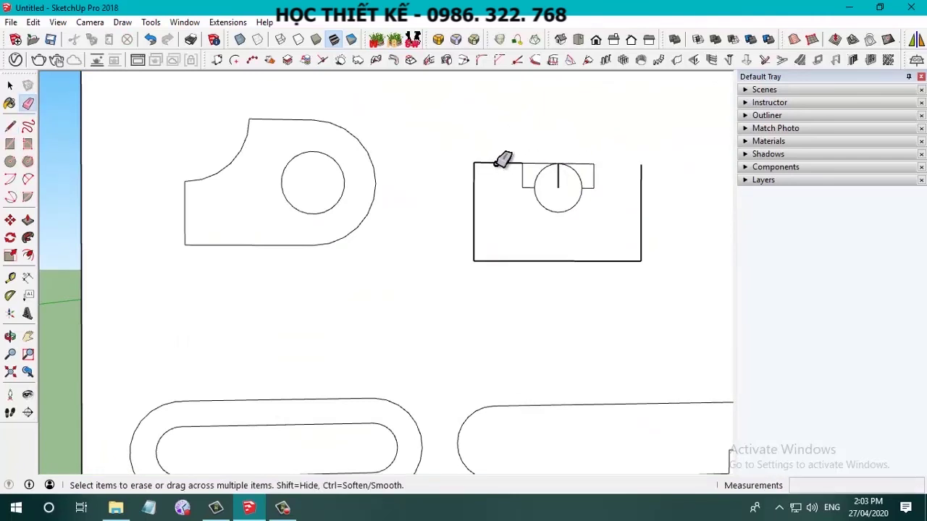
left_click_drag(498, 160, 507, 160)
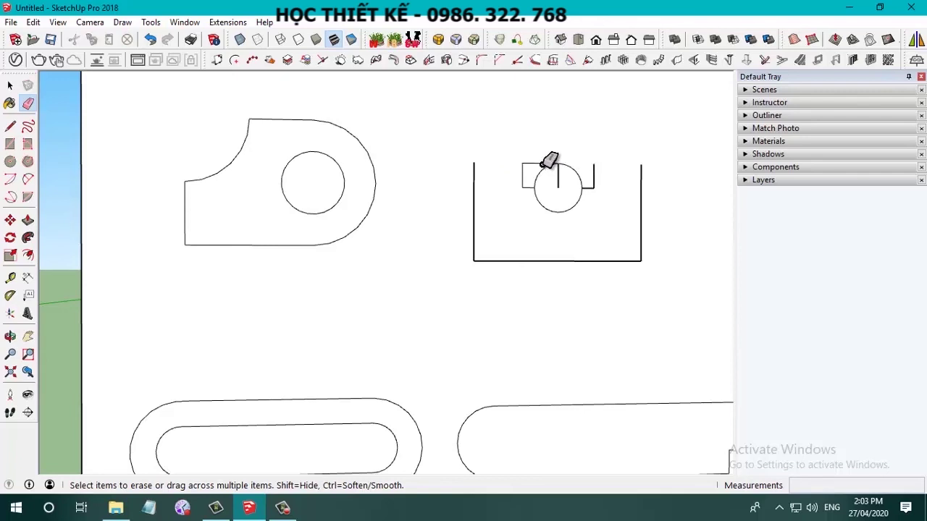
mouse_move(540, 164)
left_mouse_down()
mouse_move(566, 173)
mouse_move(556, 172)
left_mouse_up()
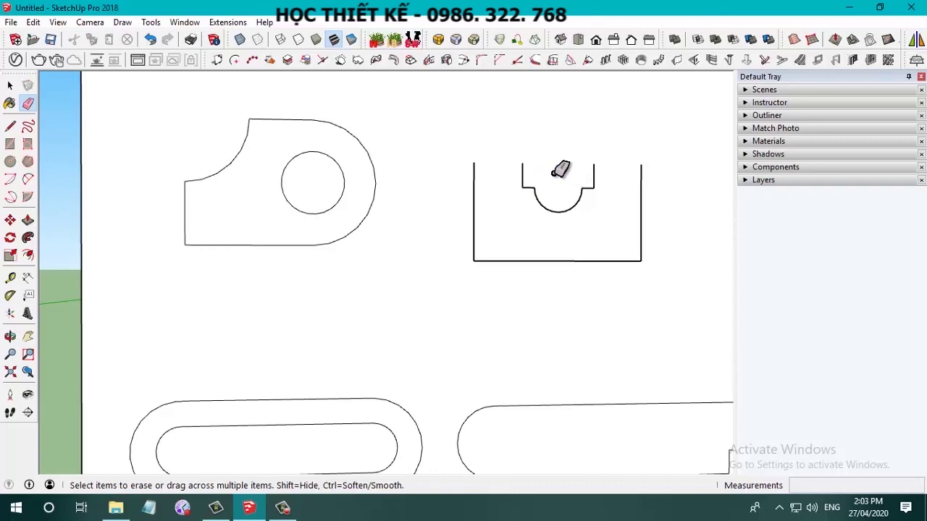
Step: Draw the 20 mm right shoulder and a sloped line to the bottom-right corner
key("l")
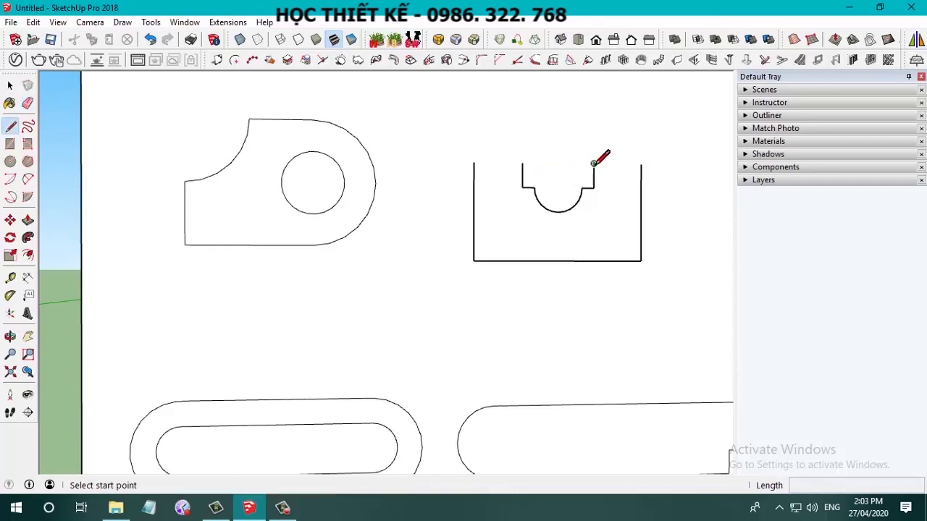
left_click(593, 164)
type("20")
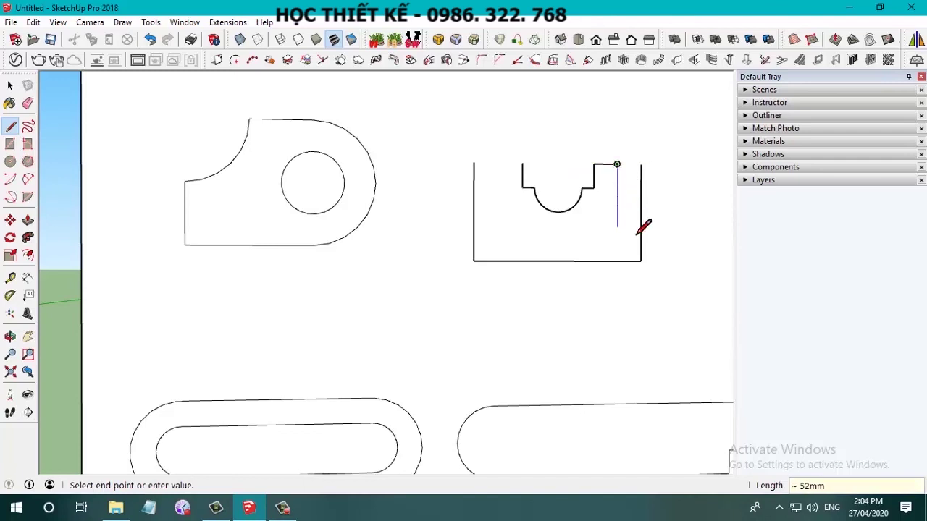
left_click(640, 260)
key("space")
Step: Draw the 20 mm left shoulder and a sloped line to the bottom-left corner
key("l")
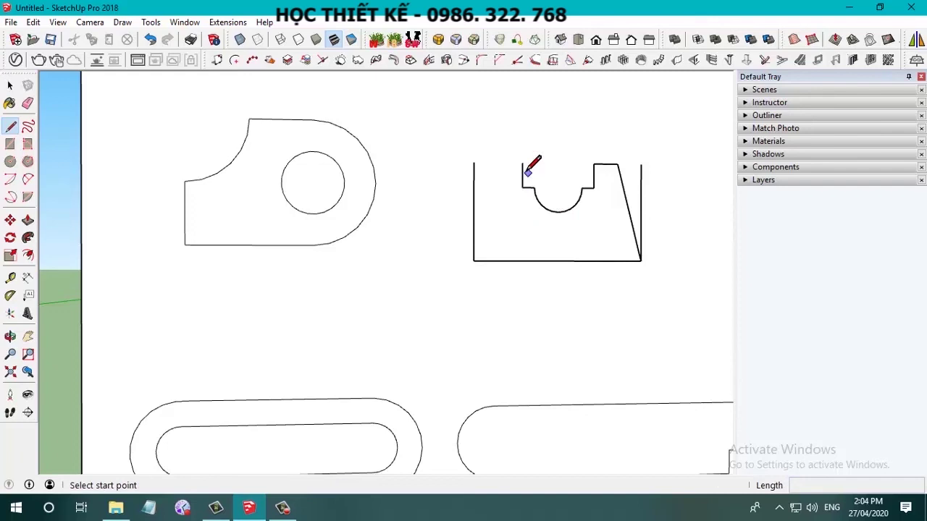
left_click(522, 163)
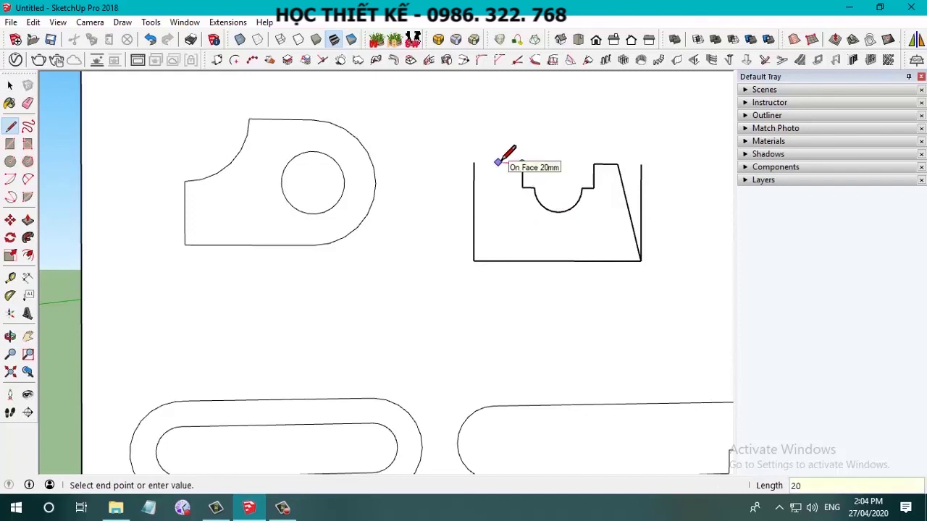
left_click(498, 163)
left_click(474, 259)
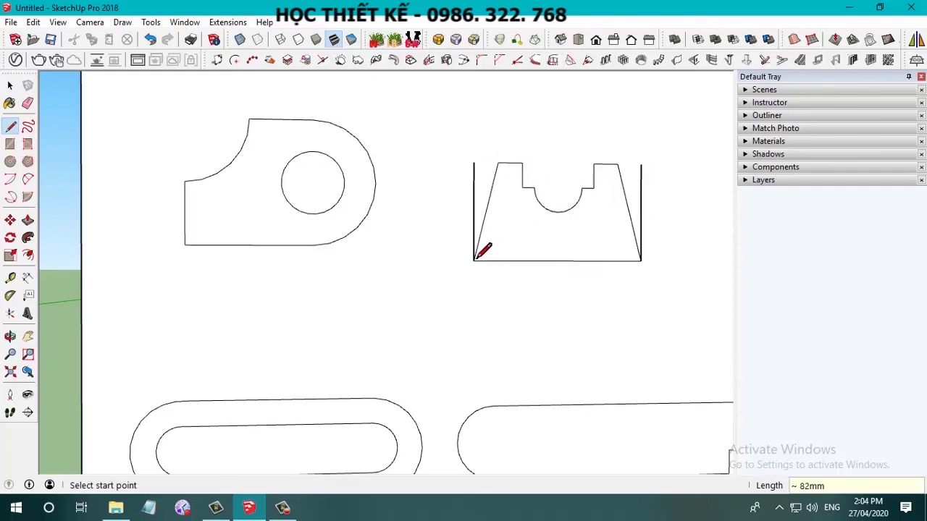
key("space")
Step: Erase the left and right vertical sides of the H2.1 outline
key("e")
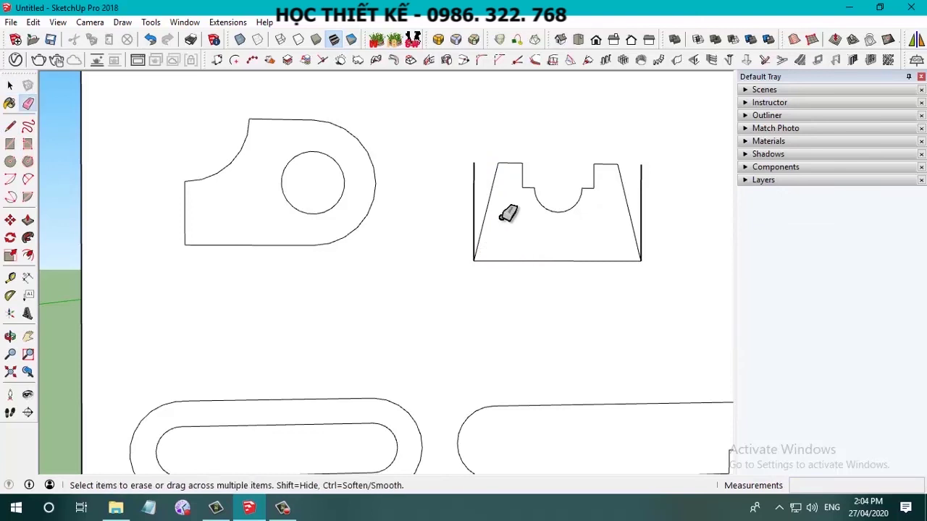
left_click(474, 187)
left_click(642, 200)
scroll(576, 229, "down", 1)
scroll(581, 226, "down", 3)
scroll(589, 234, "down", 3)
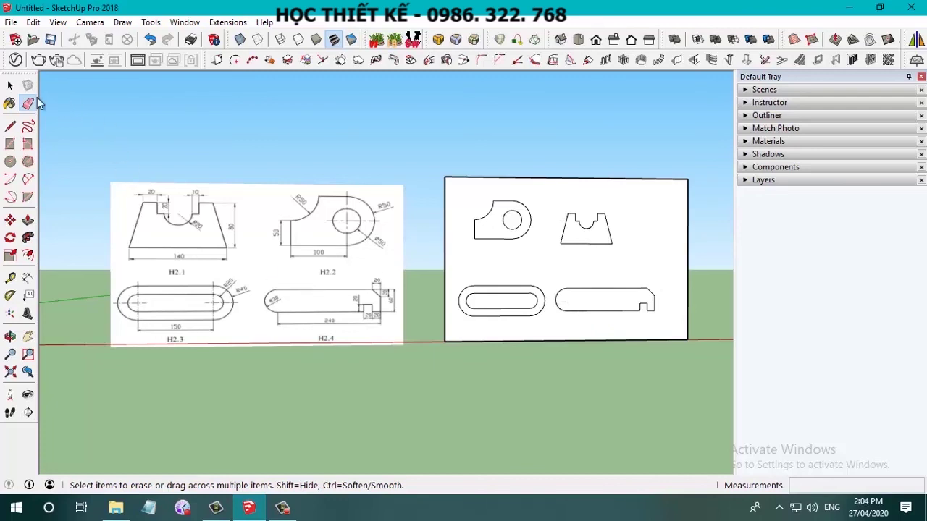
key("space")
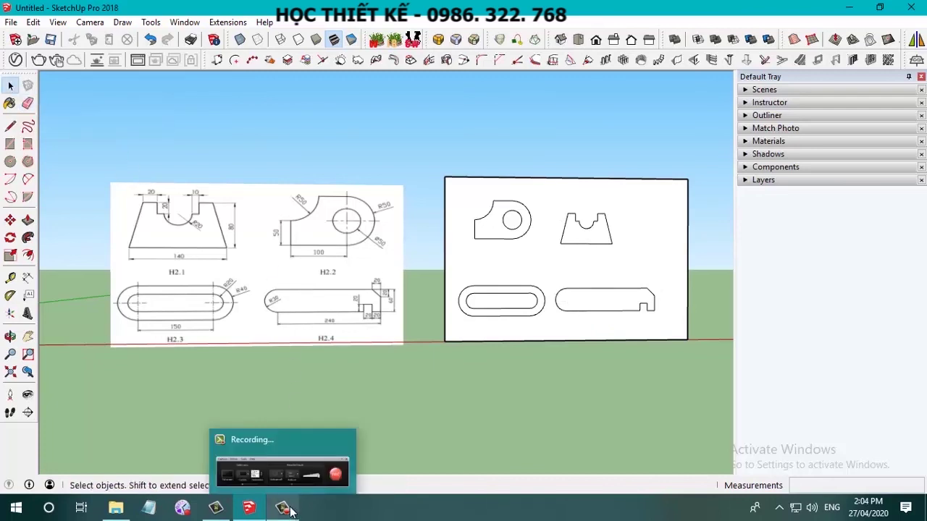